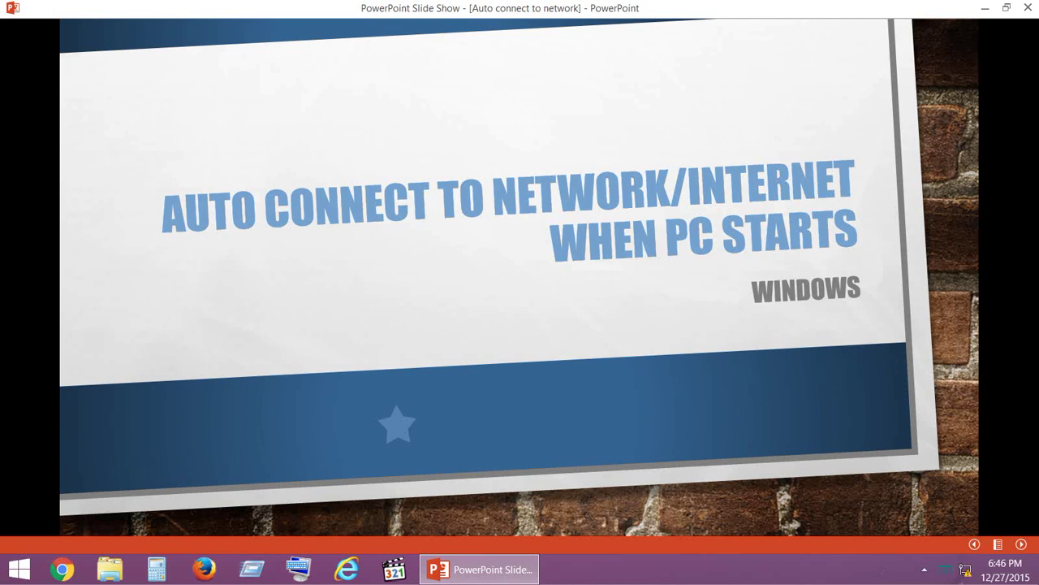
Advance from the title slide to the '2 Simple Steps' slide on creating and scheduling a .bat file
left_click(517, 290)
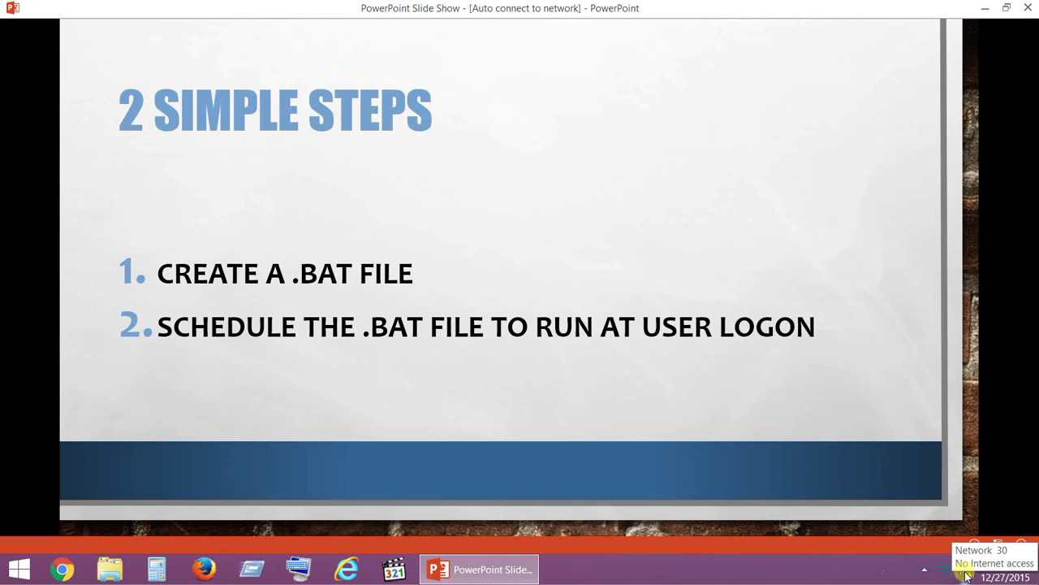
Check the taskbar network icon's status options, then dismiss them
right_click(967, 575)
key("Escape")
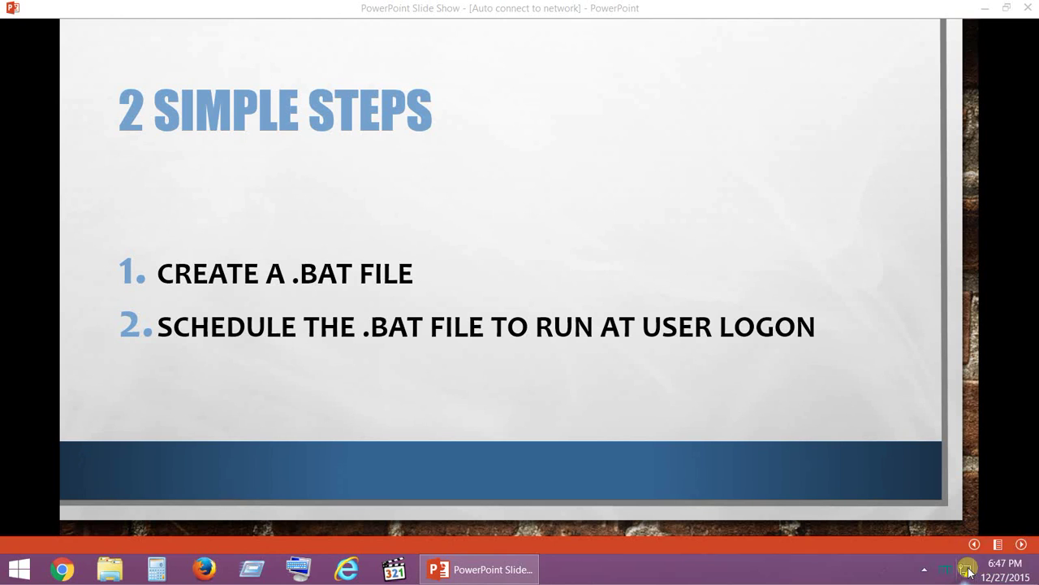
right_click(967, 572)
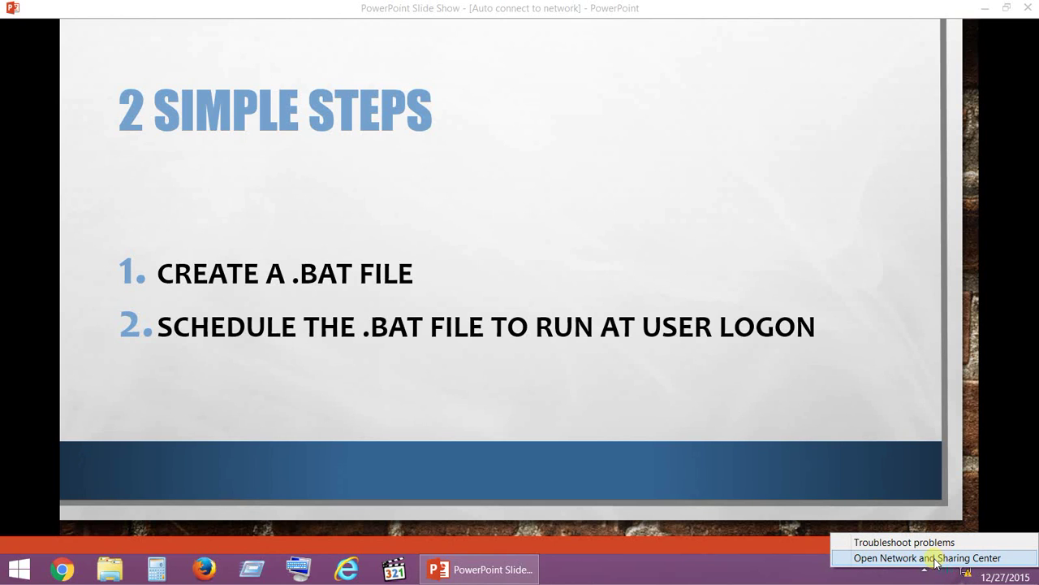
left_click(689, 576)
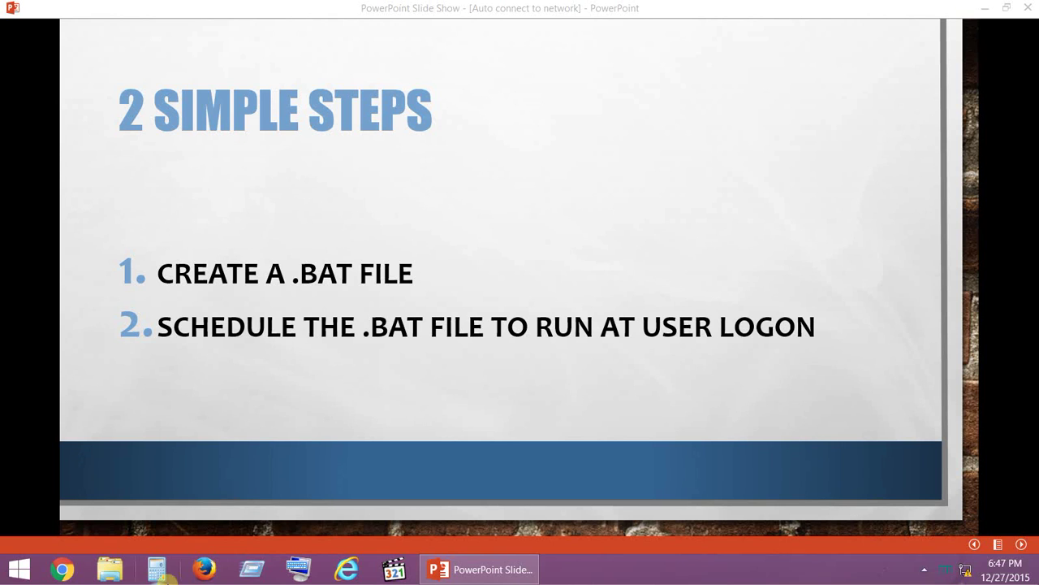
Open Network and Sharing Center from Control Panel's Network and Internet category
left_click(18, 569)
left_click(485, 402)
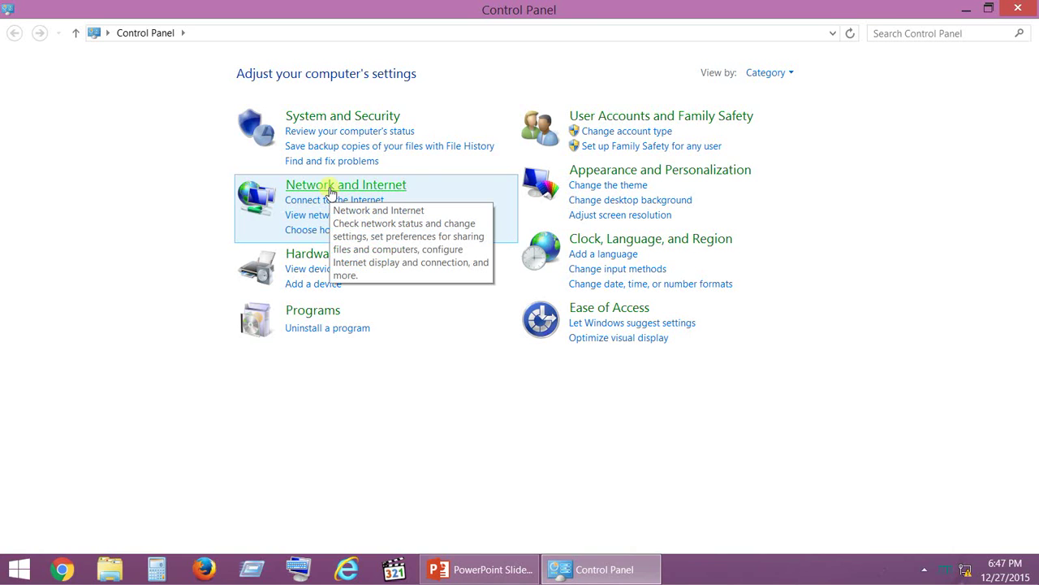
left_click(331, 190)
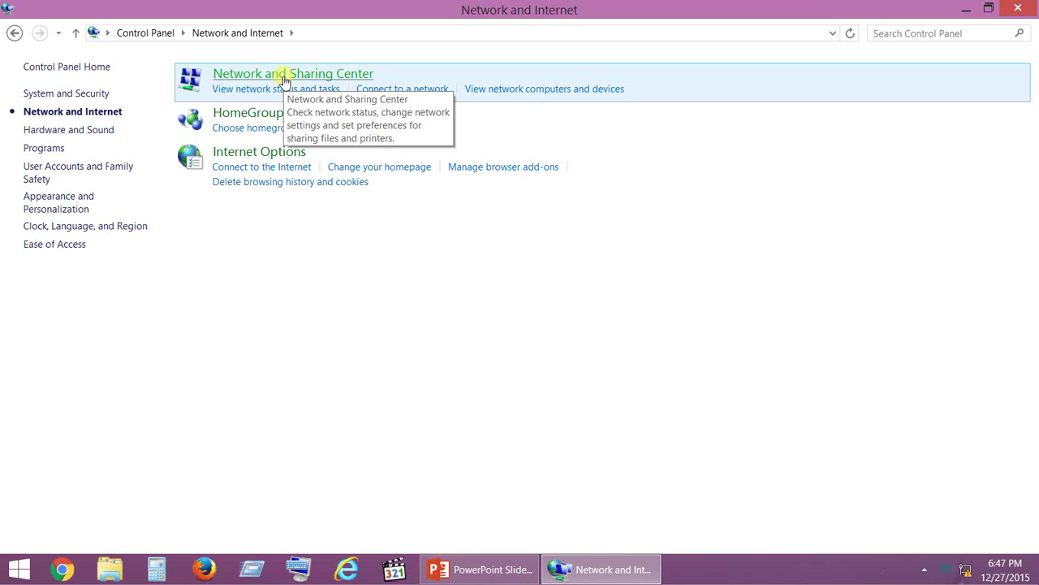
left_click(285, 77)
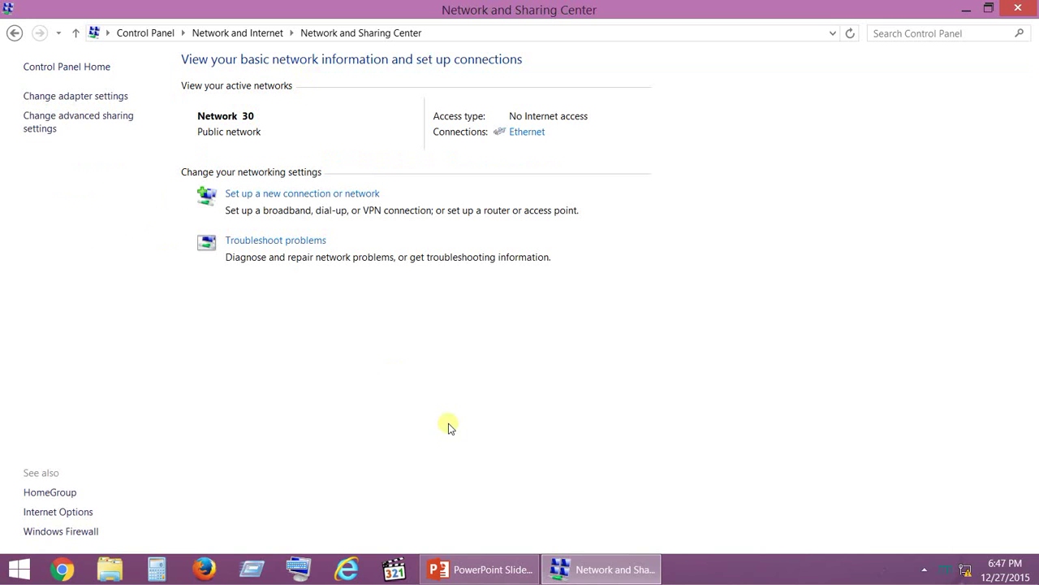
Copy the Broadband connection's exact name from the adapter list, then launch a blank Notepad
left_click(73, 99)
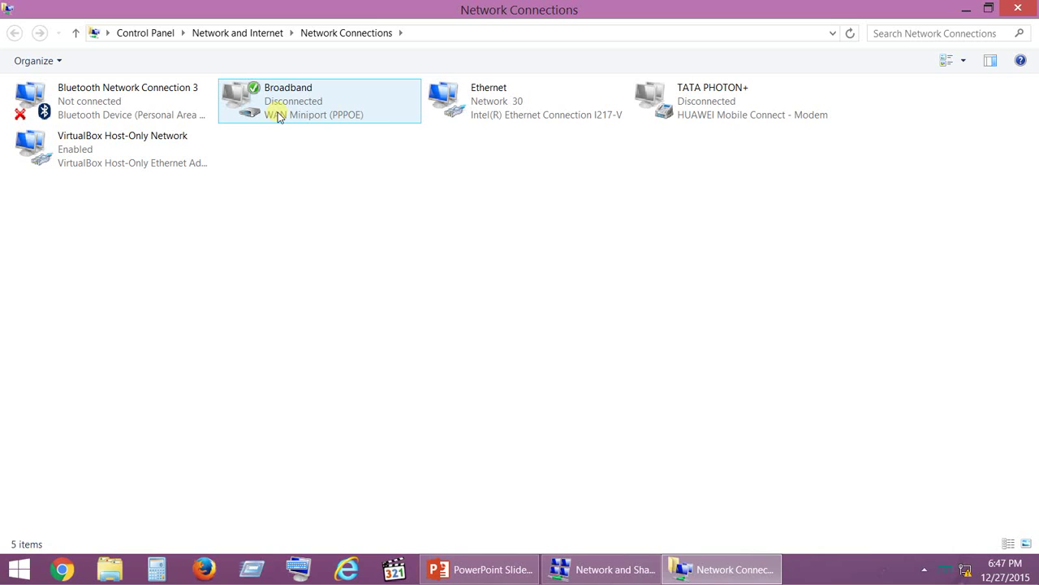
right_click(281, 115)
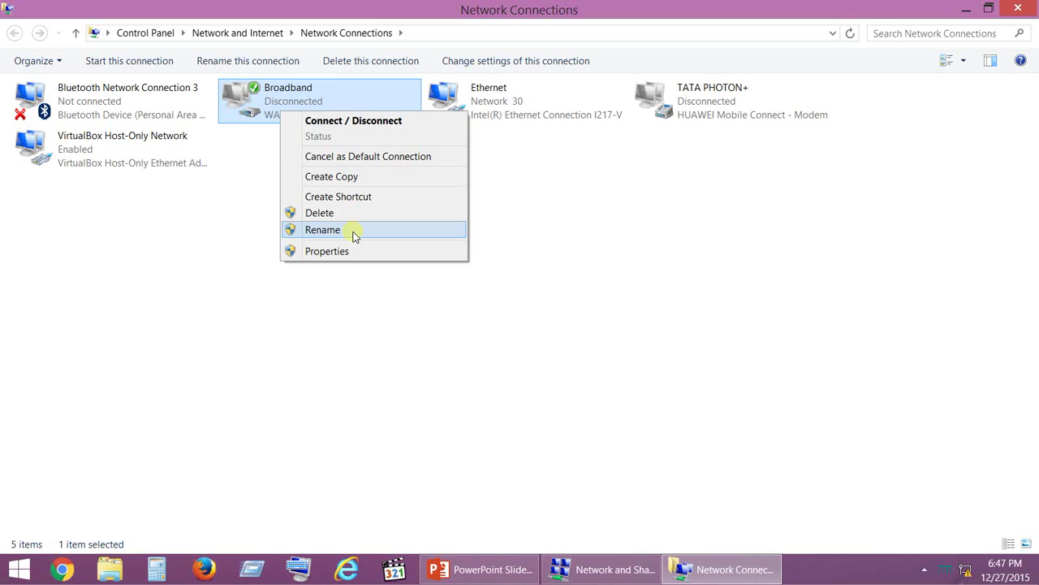
left_click(354, 236)
key("ctrl+c")
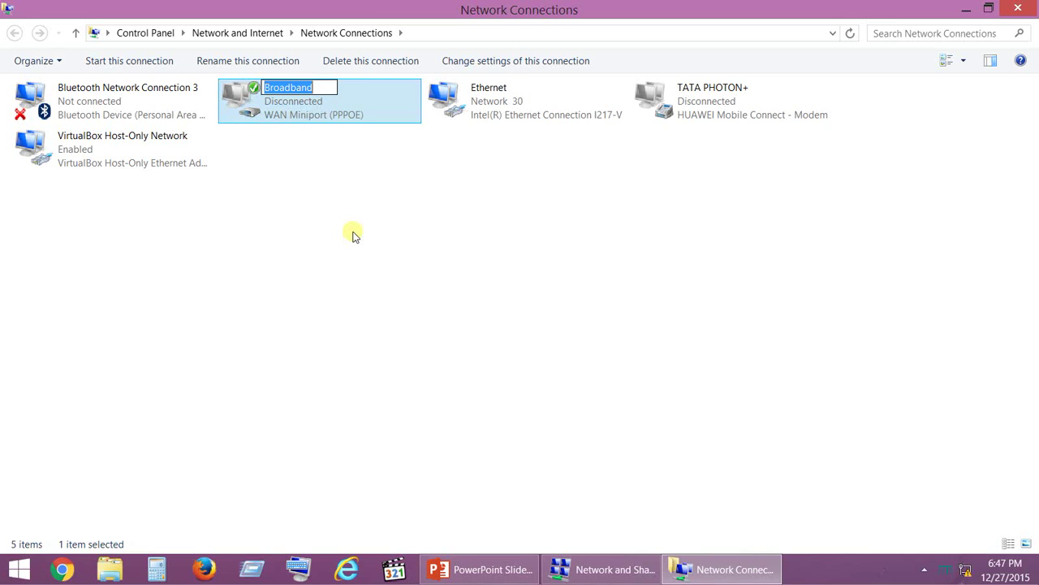
left_click(303, 210)
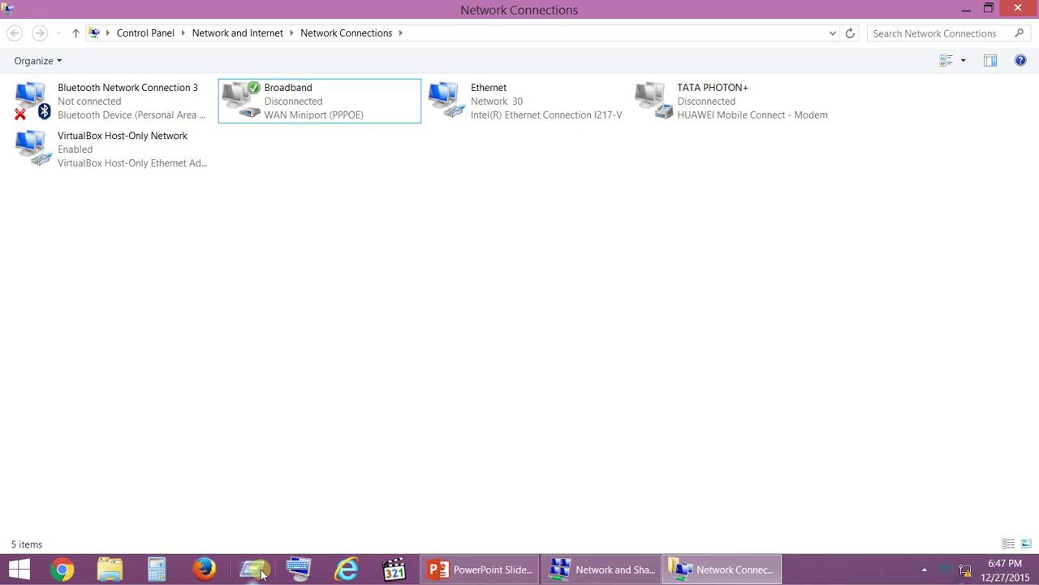
left_click(261, 574)
left_click(151, 520)
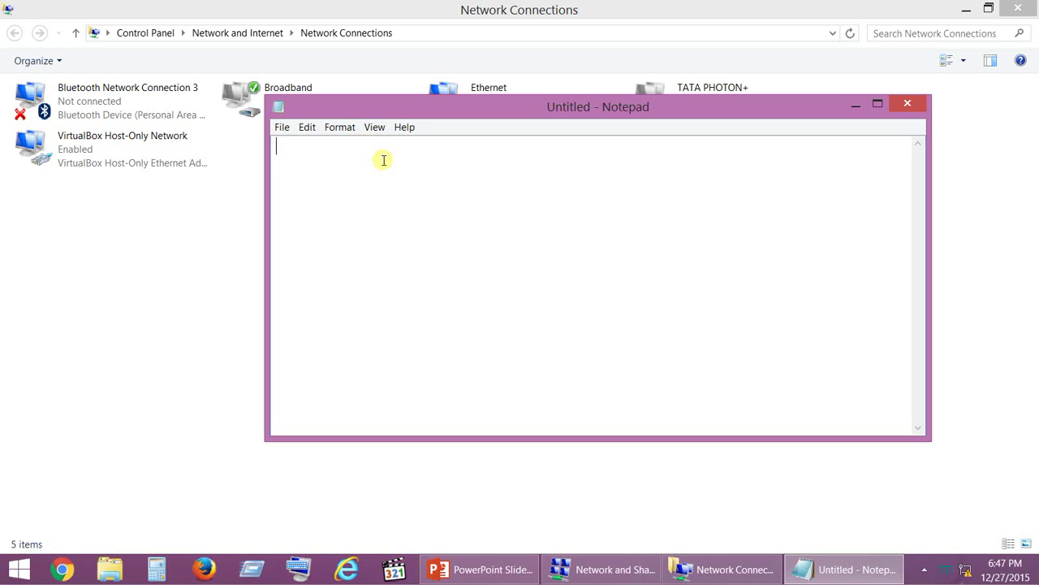
Write the connect line 'radial Broadband' with the account username and password, and copy it
type("radial")
key("ctrl+v")
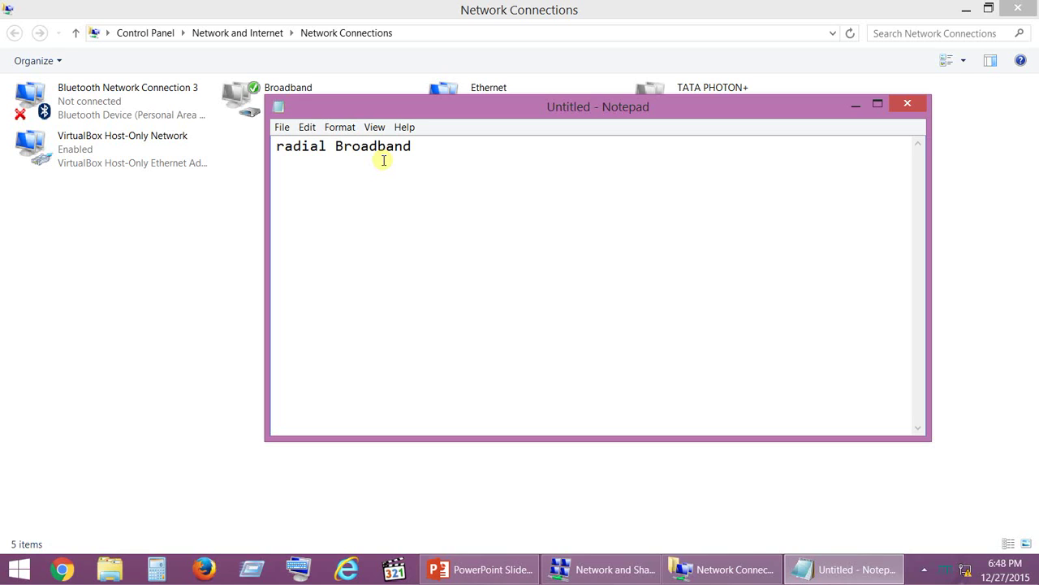
type("user123")
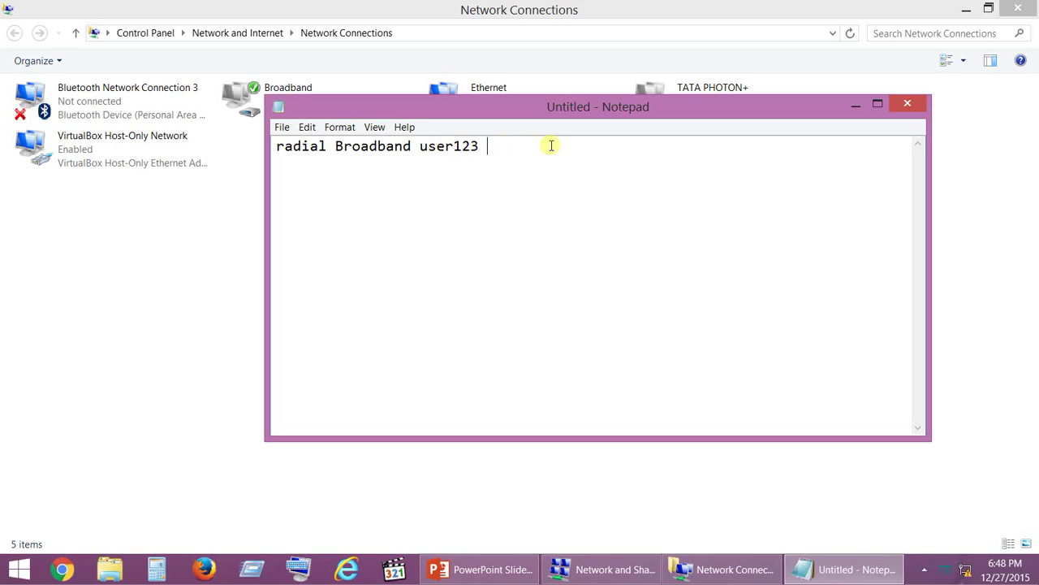
type(" pass$123")
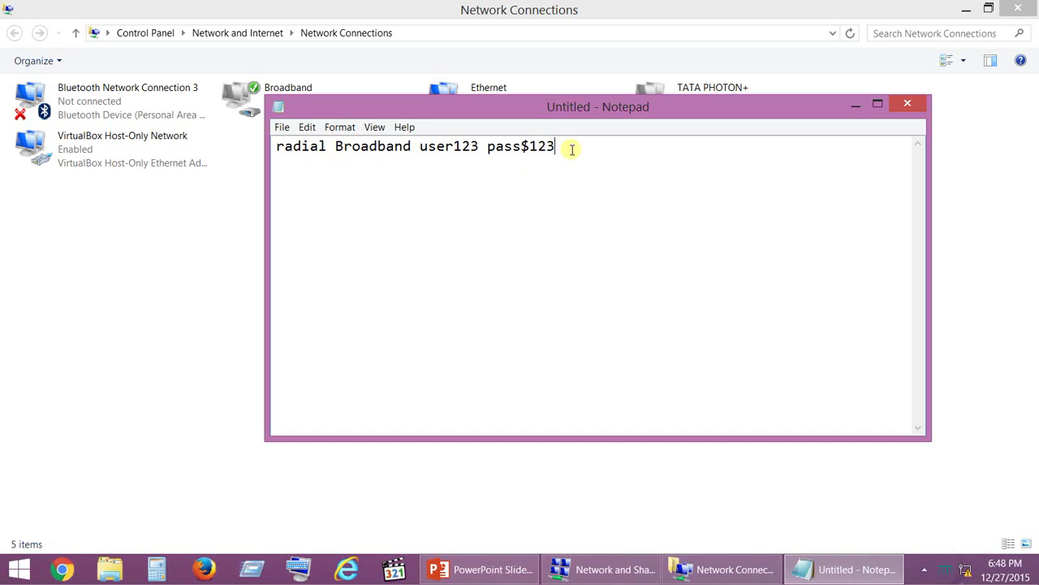
left_click_drag(555, 147, 272, 148)
key("ctrl+c")
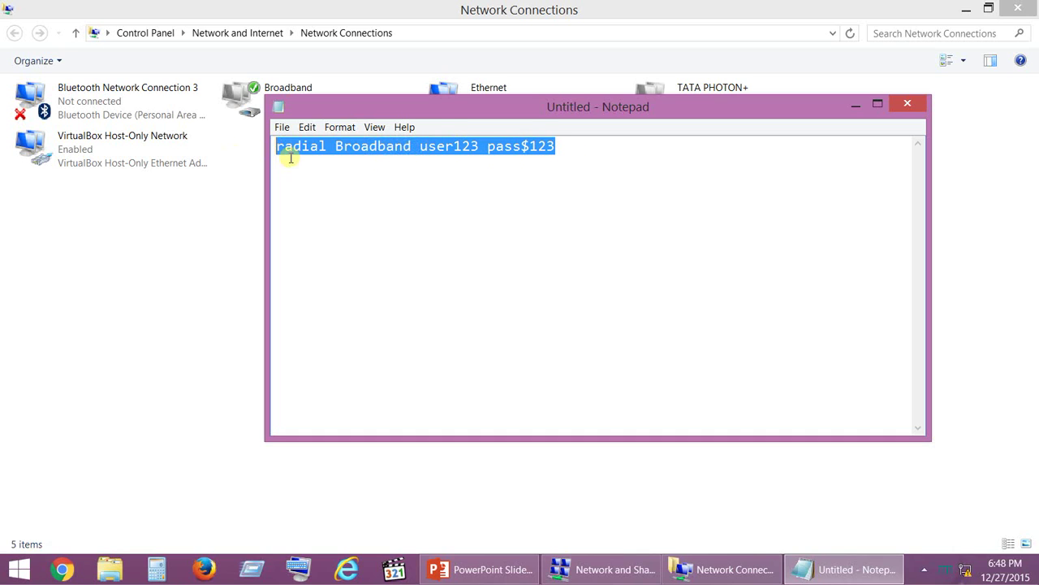
left_click(299, 168)
Add a 'radial Broadband /d' disconnect line, then repeat the connect line as line three
left_click(597, 144)
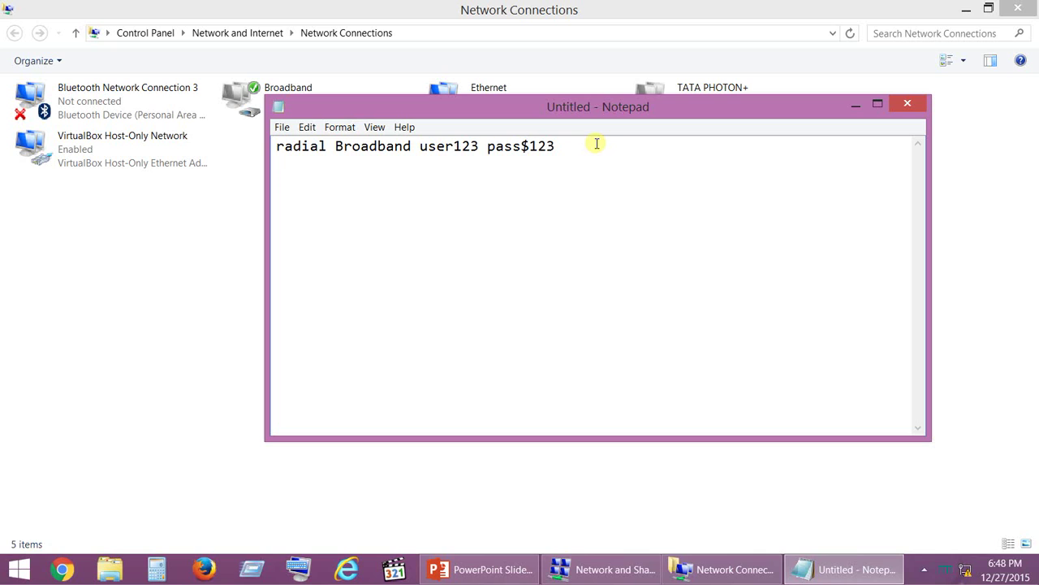
key("Return")
key("ctrl+v")
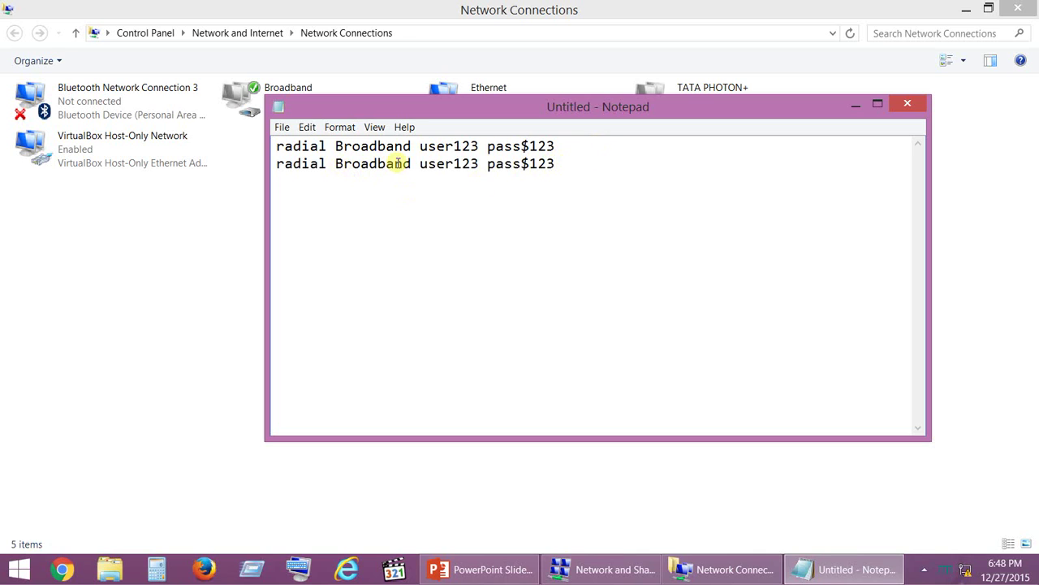
left_click_drag(419, 164, 648, 165)
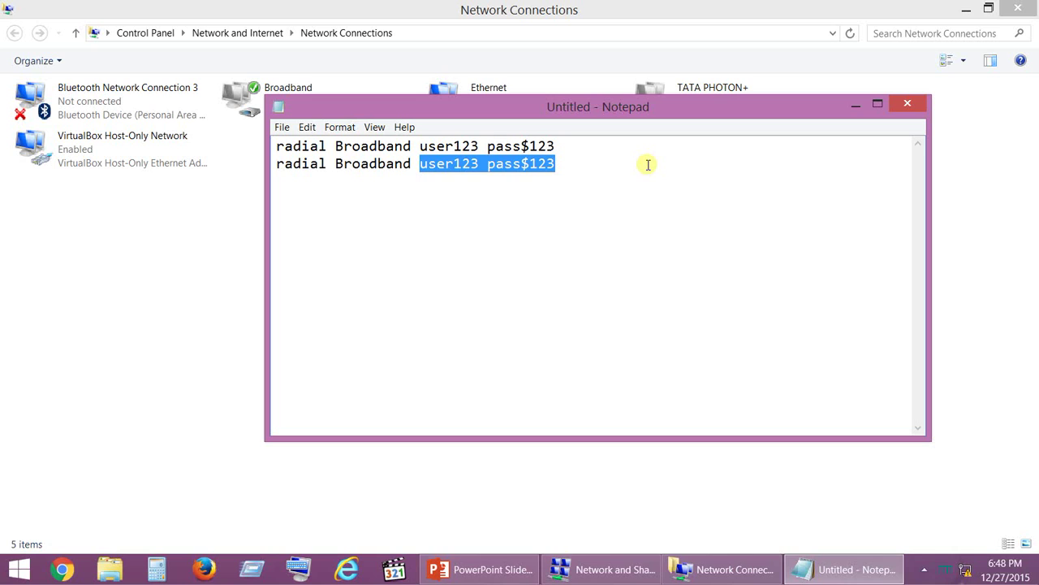
type("/d")
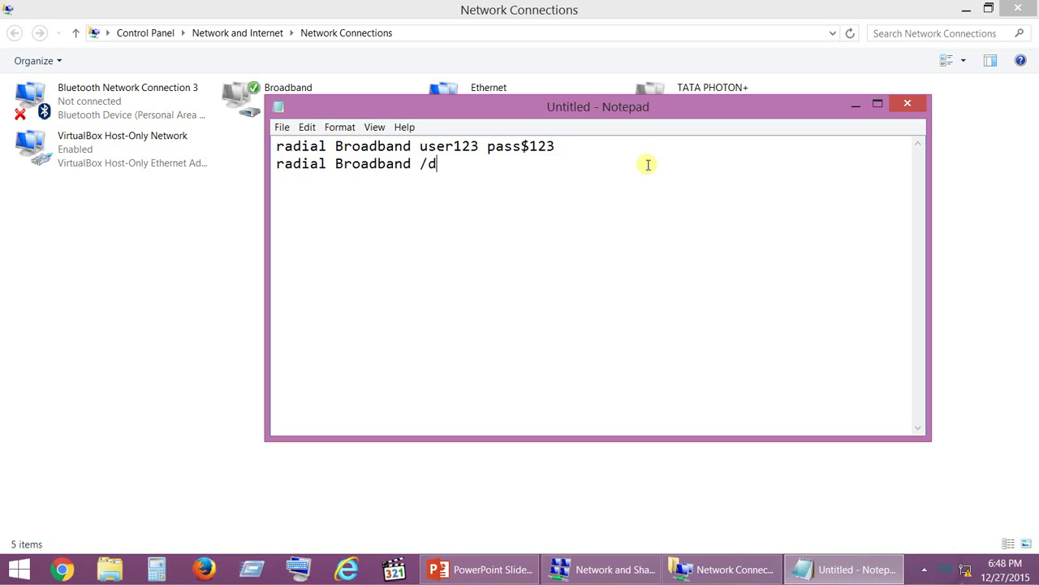
key("Return")
key("ctrl+v")
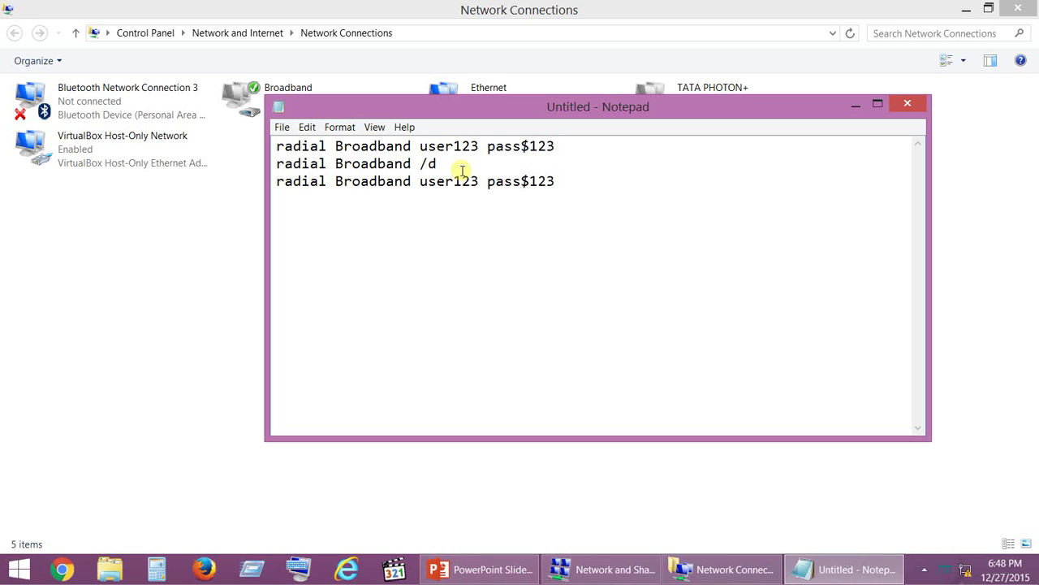
Start saving the script in the Desktop's Sample folder under the name autoconnectbroadband
left_click(281, 130)
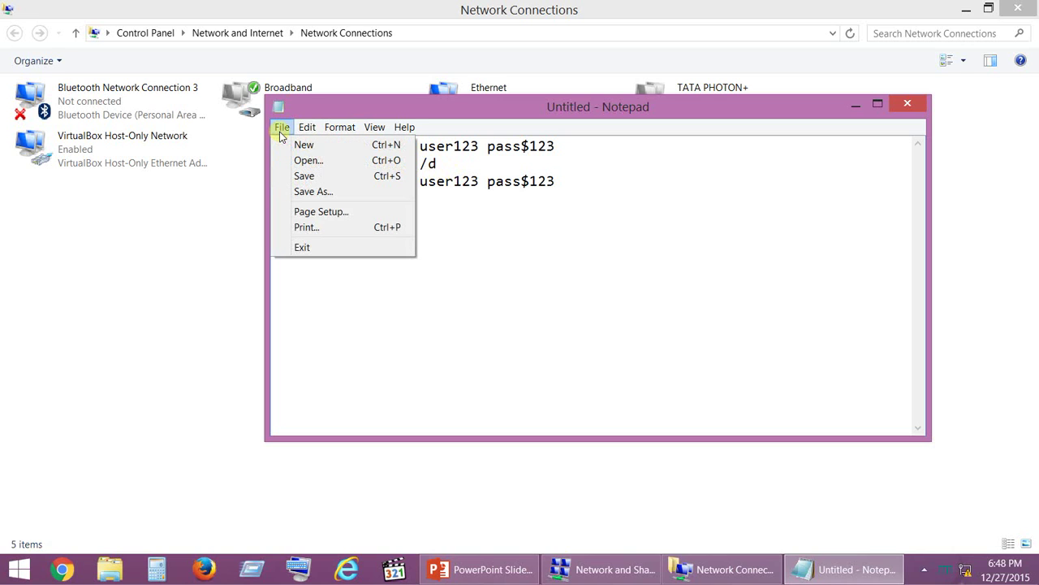
left_click(316, 193)
left_click(337, 201)
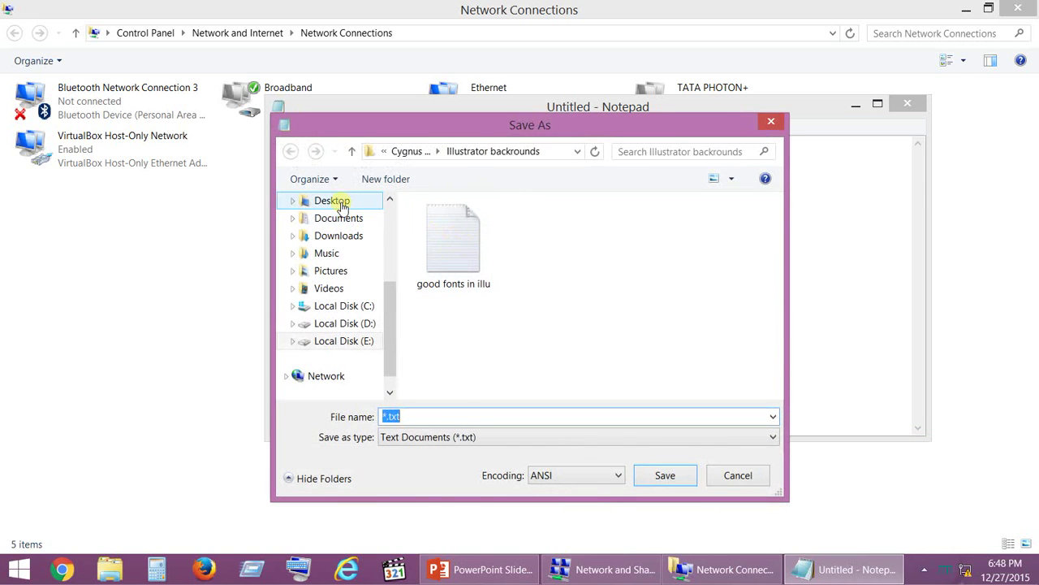
double_click(463, 276)
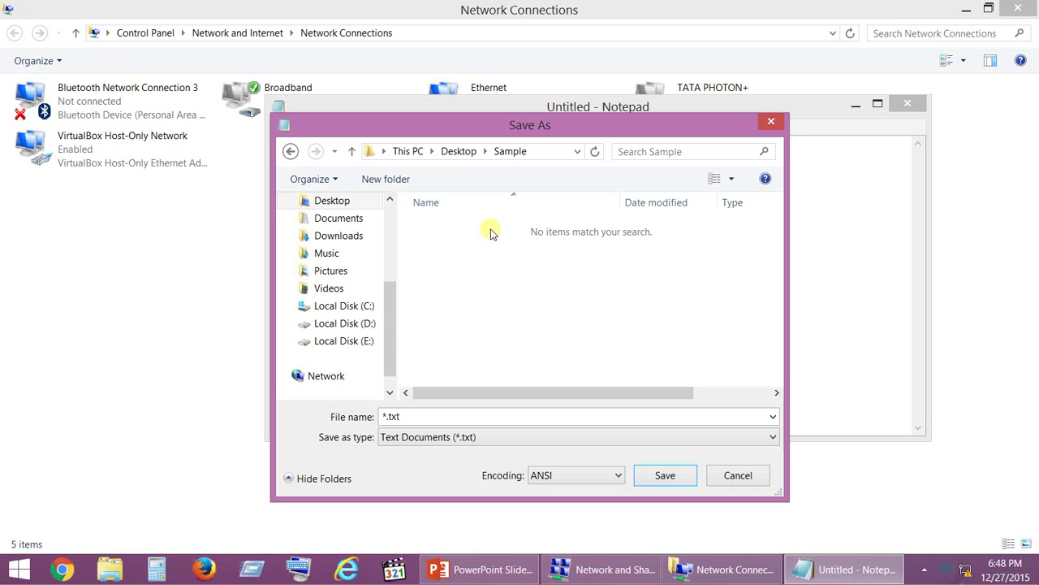
double_click(453, 420)
type("auto")
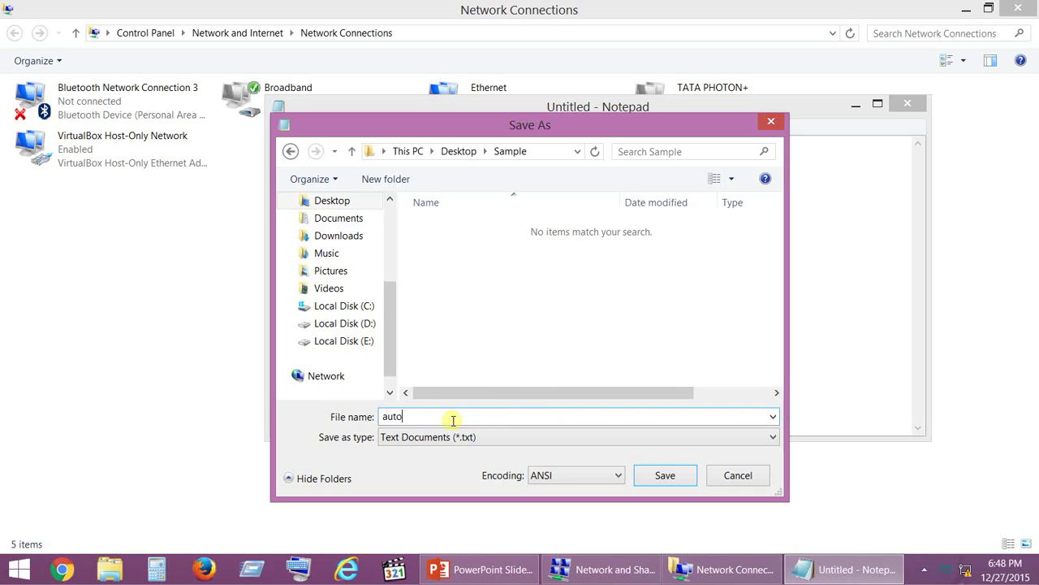
type("connectbroadband")
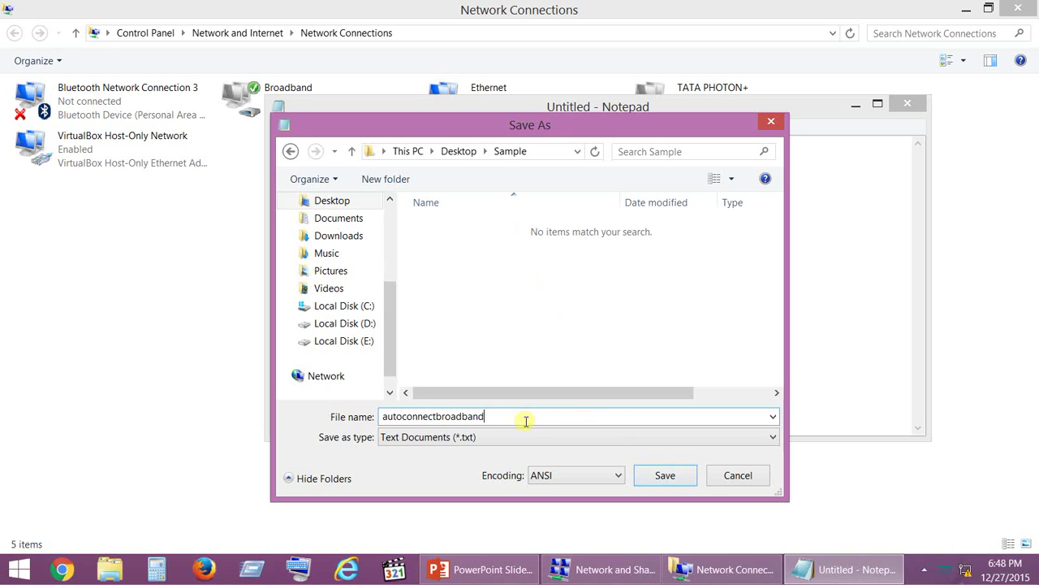
Switch the file type to All Files and save it as autoconnectbroadband.bat
left_click(572, 438)
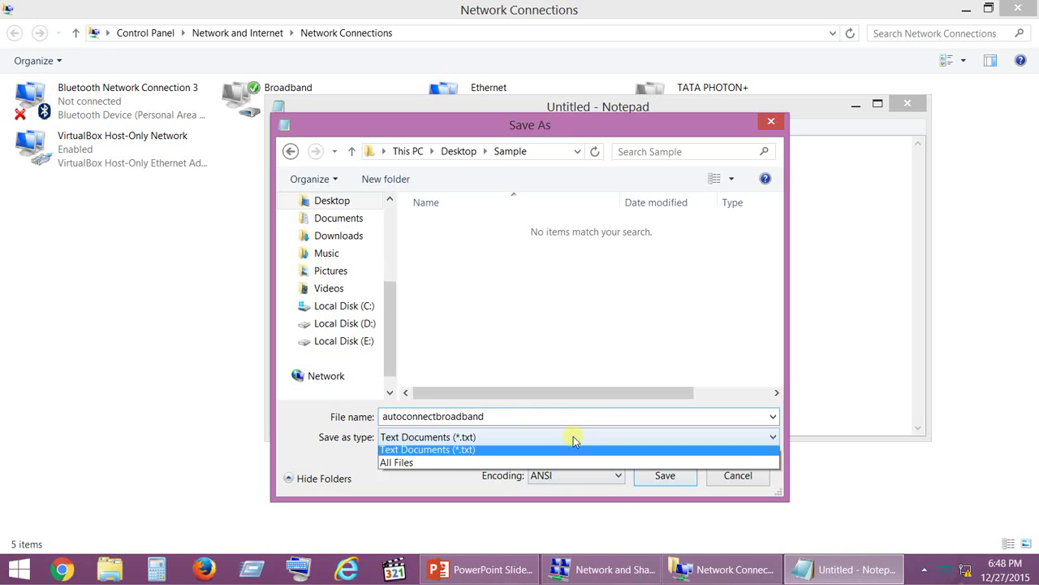
left_click(428, 468)
left_click(502, 416)
left_click(502, 417)
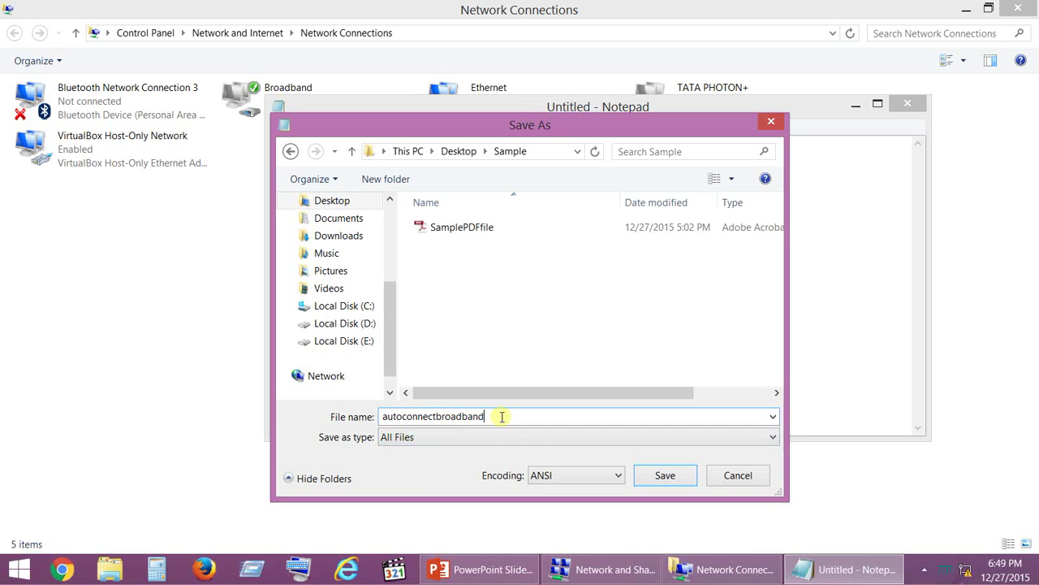
type("bat")
left_click(685, 481)
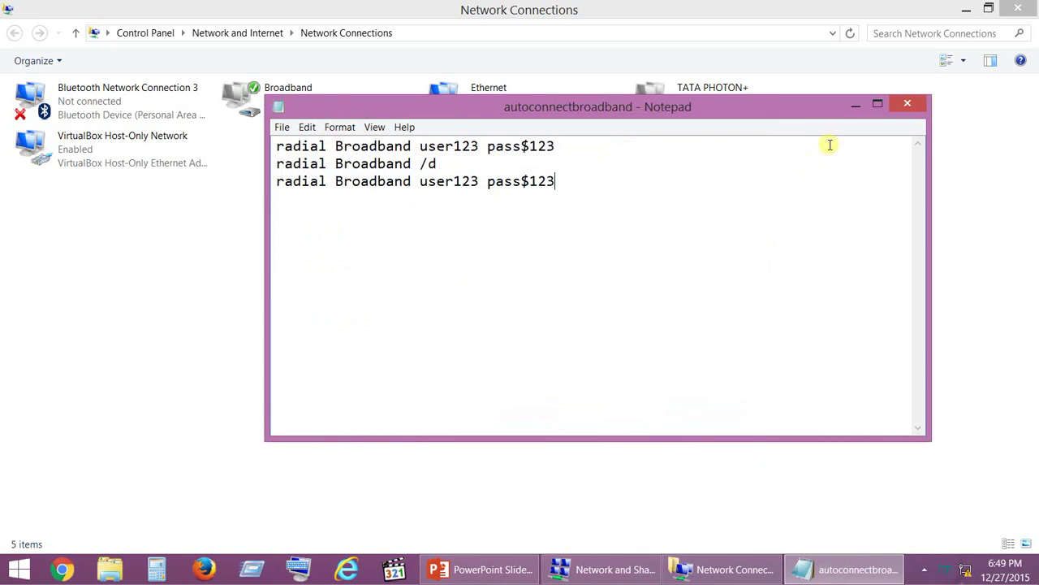
Close Notepad and open the Sample folder from the desktop
left_click(909, 104)
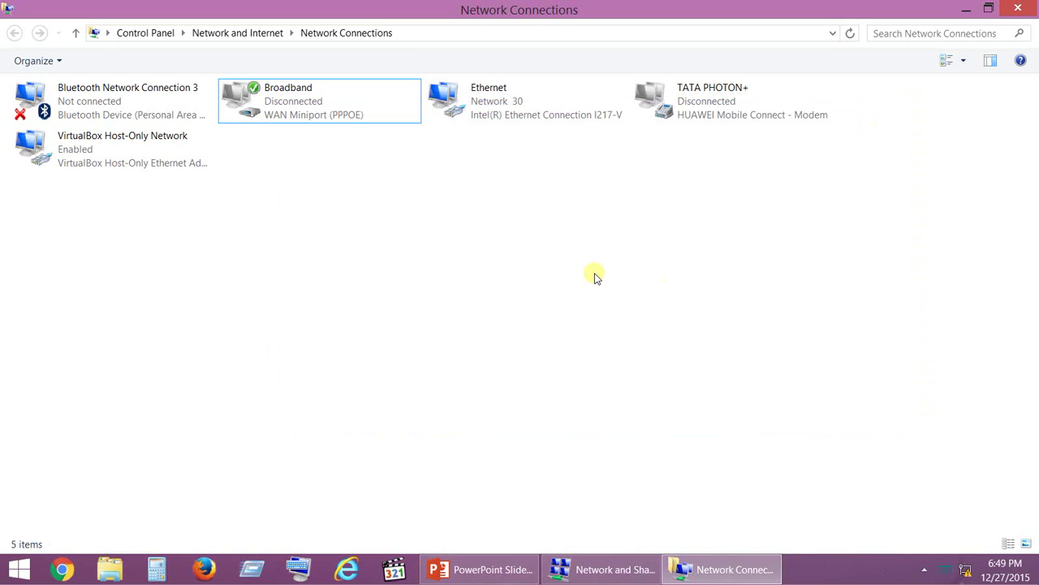
key("super+d")
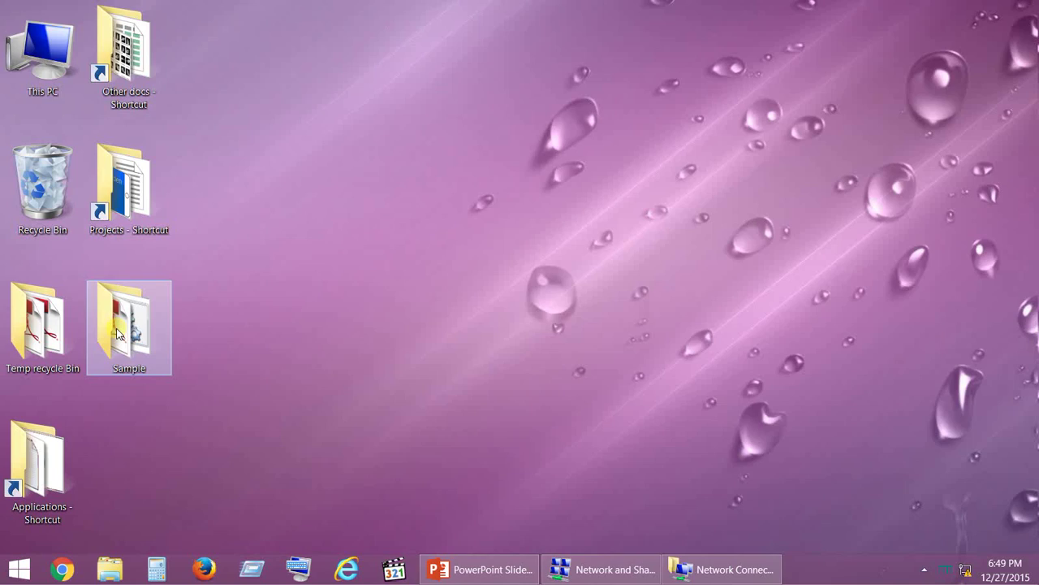
double_click(128, 321)
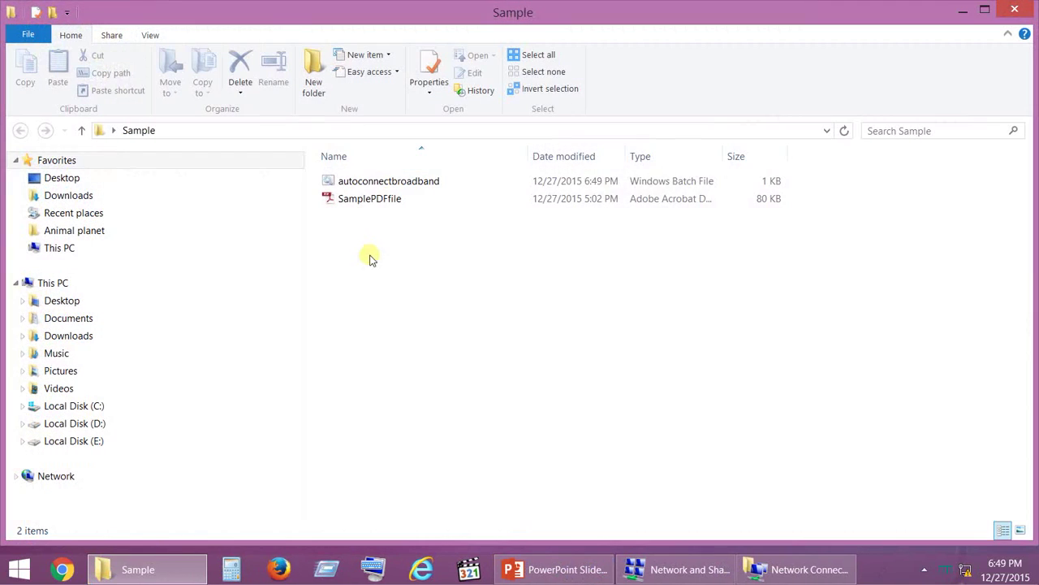
Copy autoconnectbroadband.bat's full path from its Security properties, then close the dialog
right_click(382, 185)
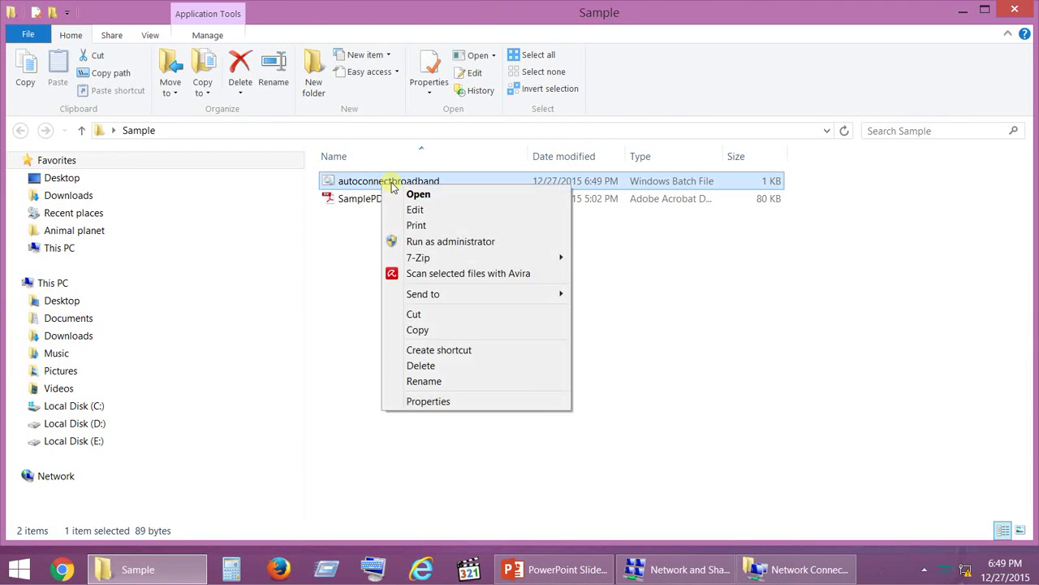
left_click(459, 402)
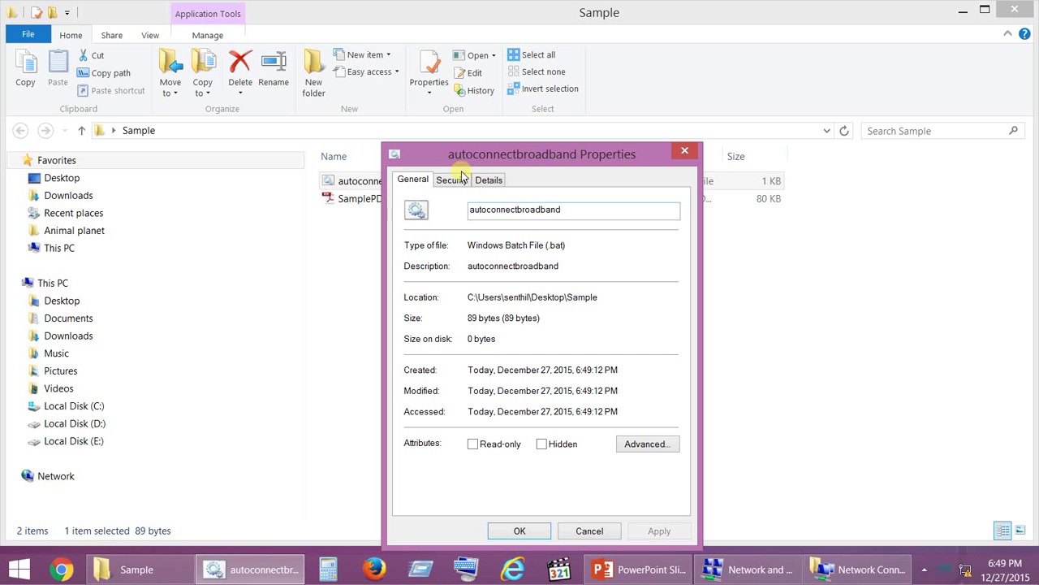
left_click(452, 179)
left_click_drag(490, 153, 549, 144)
left_click_drag(534, 193, 781, 185)
key("ctrl+c")
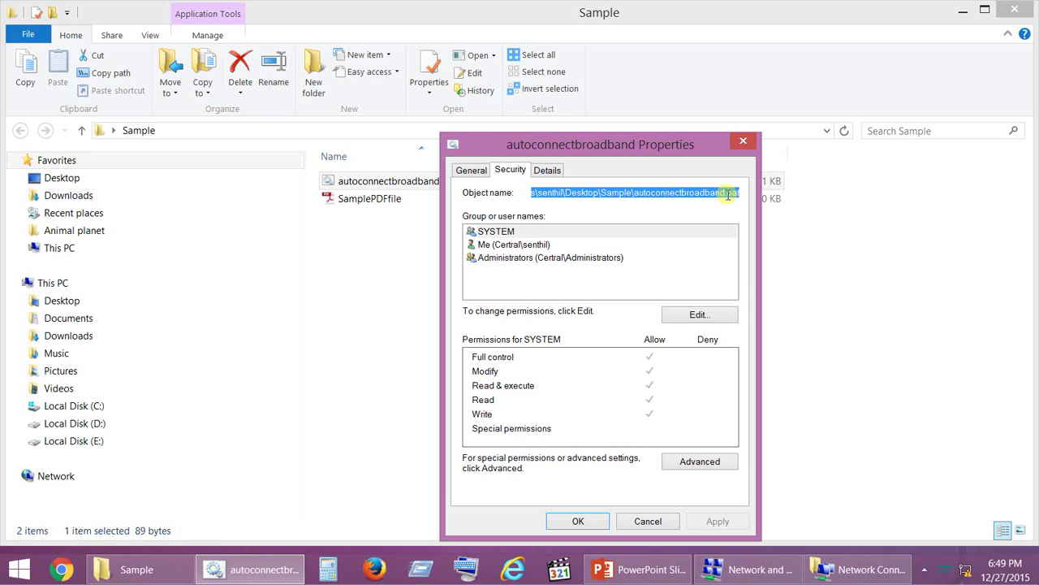
left_click(743, 140)
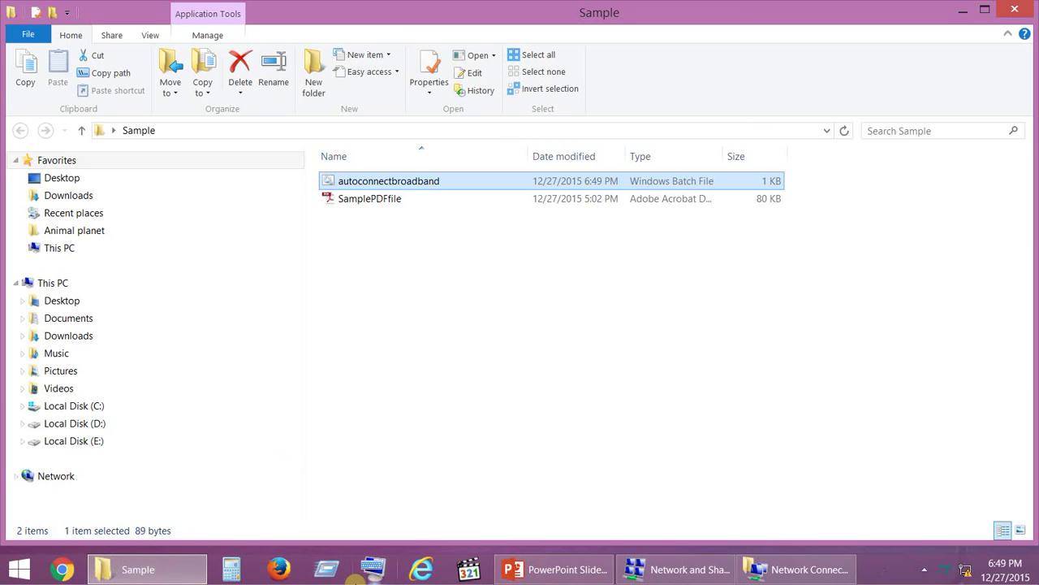
Paste the batch file's full path into a new Notepad note and return to the slide show
key("super+r")
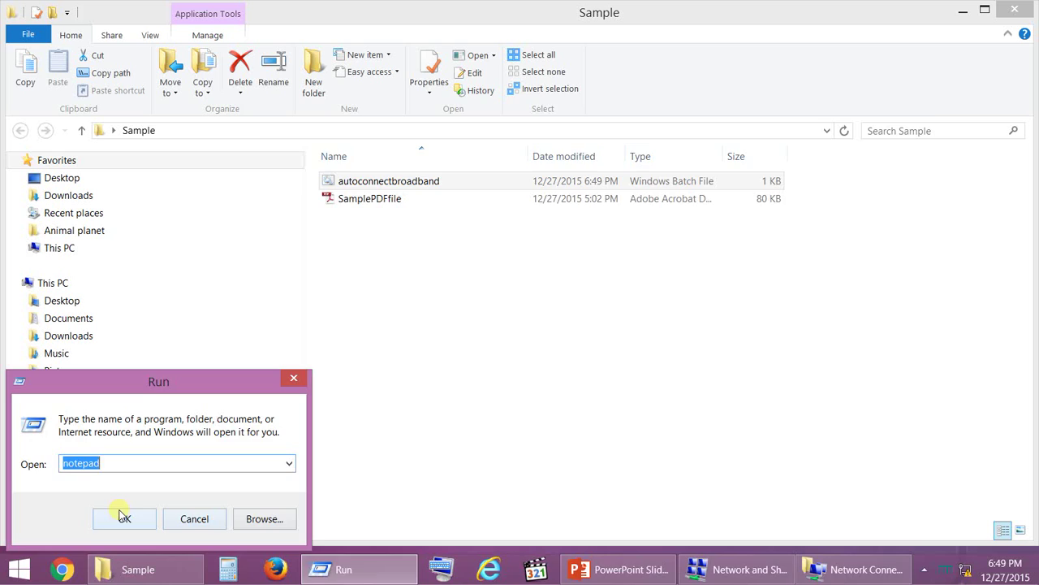
left_click(122, 516)
key("ctrl+v")
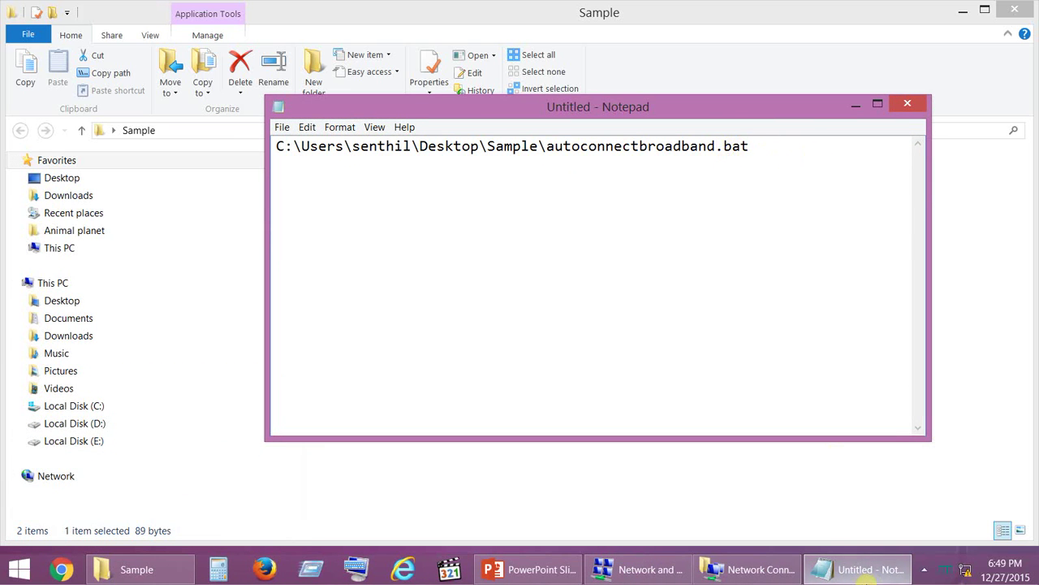
left_click(528, 571)
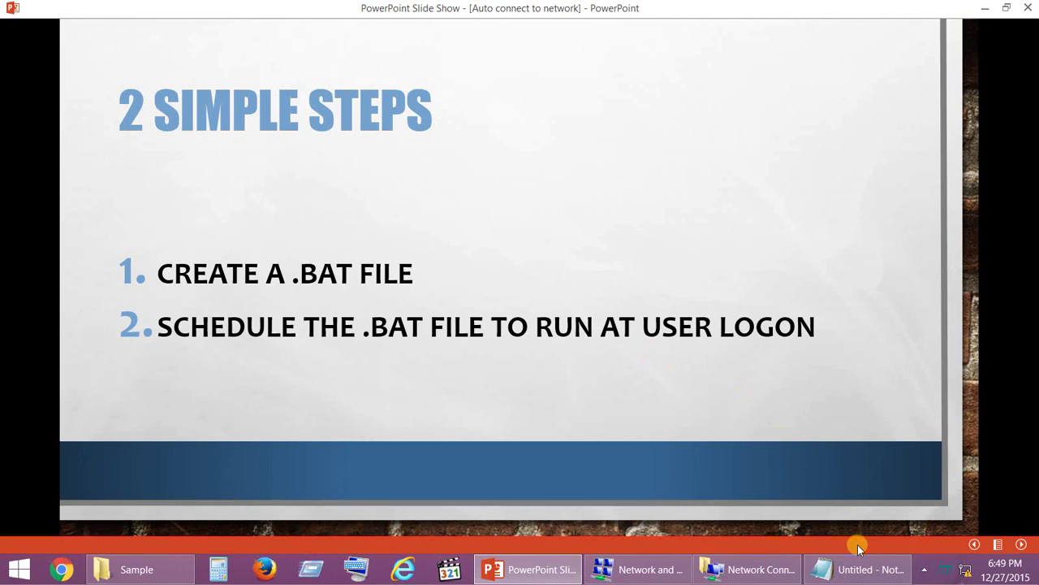
Copy Taskschd.msc from the Run history and paste it below the path in Notepad
left_click(867, 573)
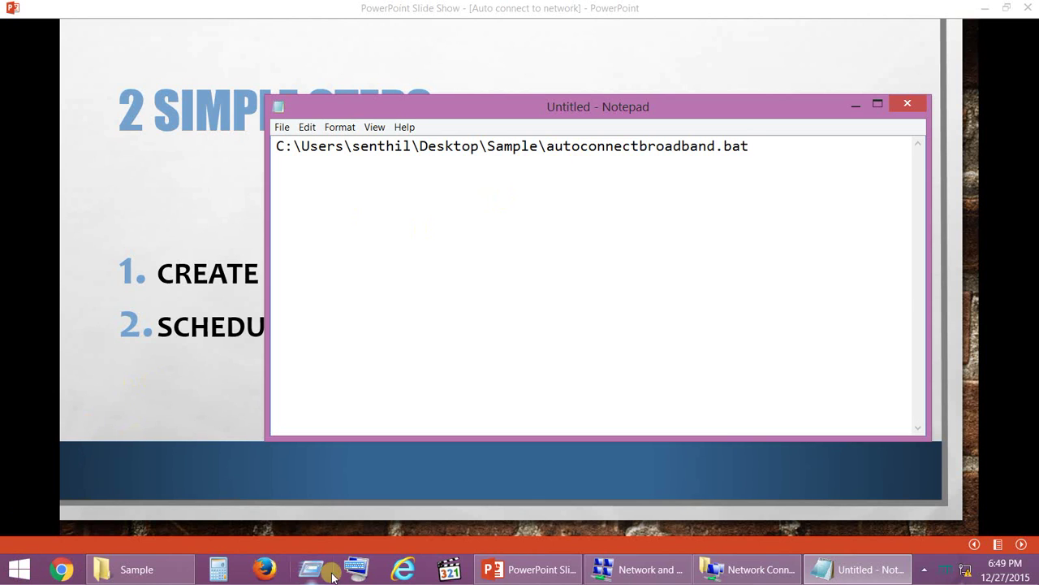
left_click(304, 570)
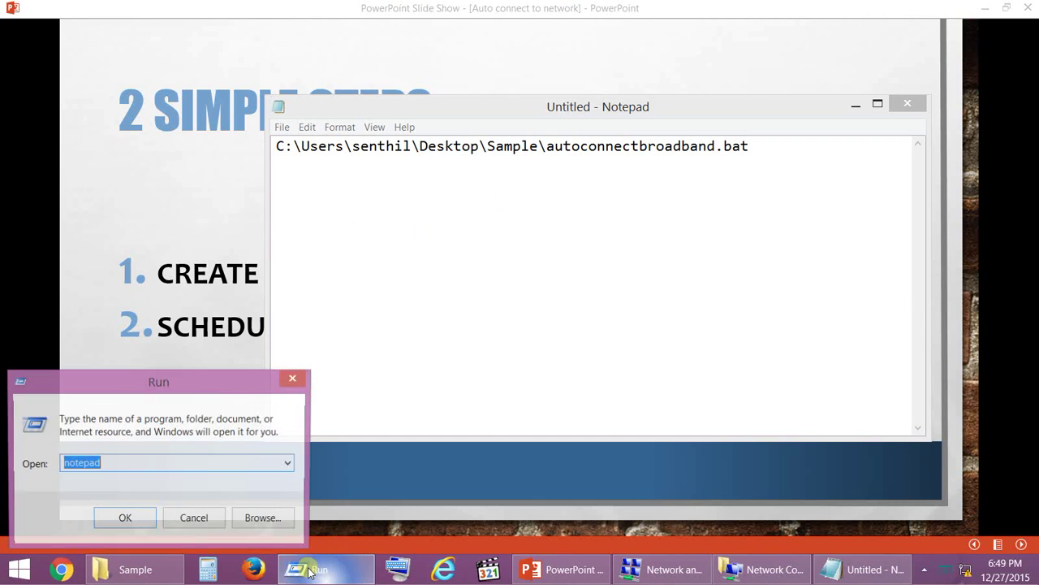
left_click(289, 464)
left_click(152, 302)
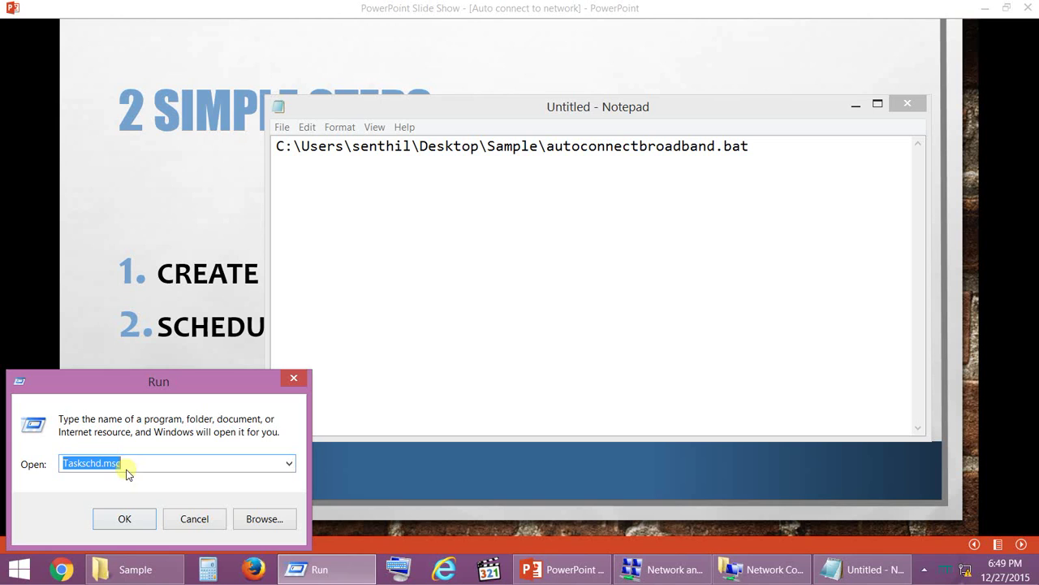
double_click(158, 457)
key("ctrl+c")
left_click(838, 138)
key("ctrl+v")
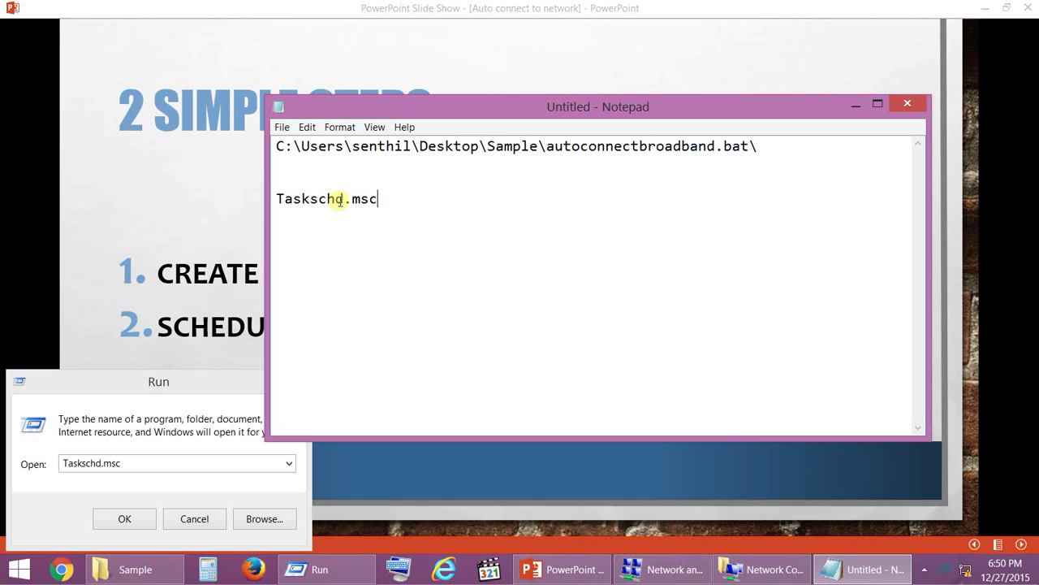
Enlarge the note's font size to 24
left_click_drag(389, 200, 276, 200)
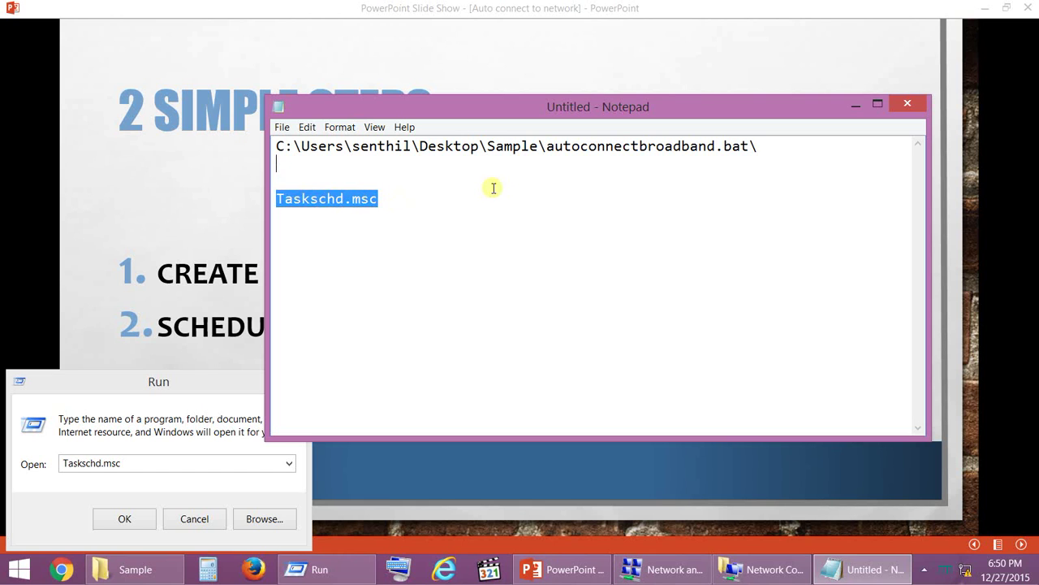
left_click(464, 188)
left_click(339, 127)
left_click(363, 157)
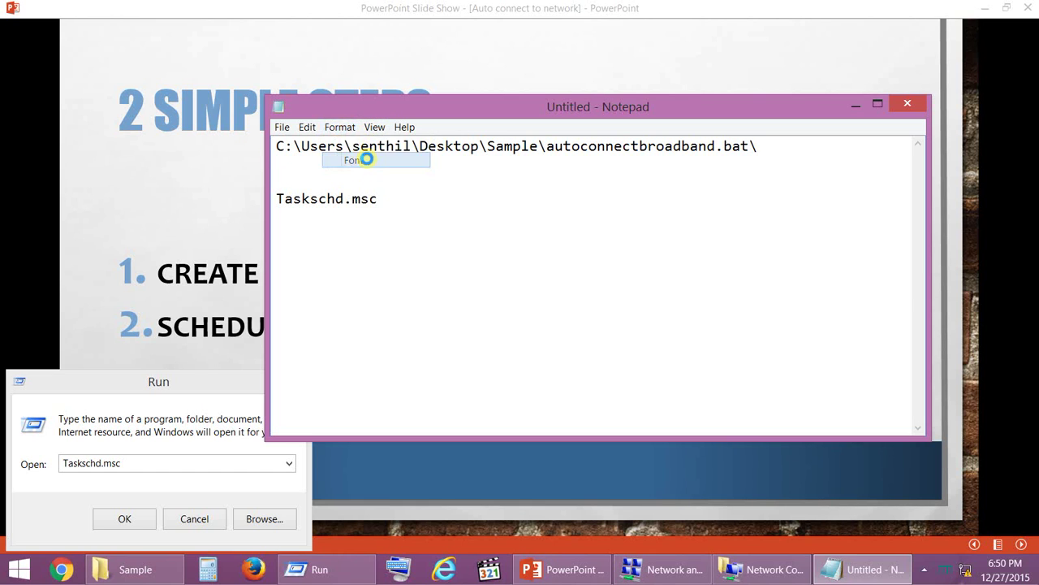
left_click(558, 281)
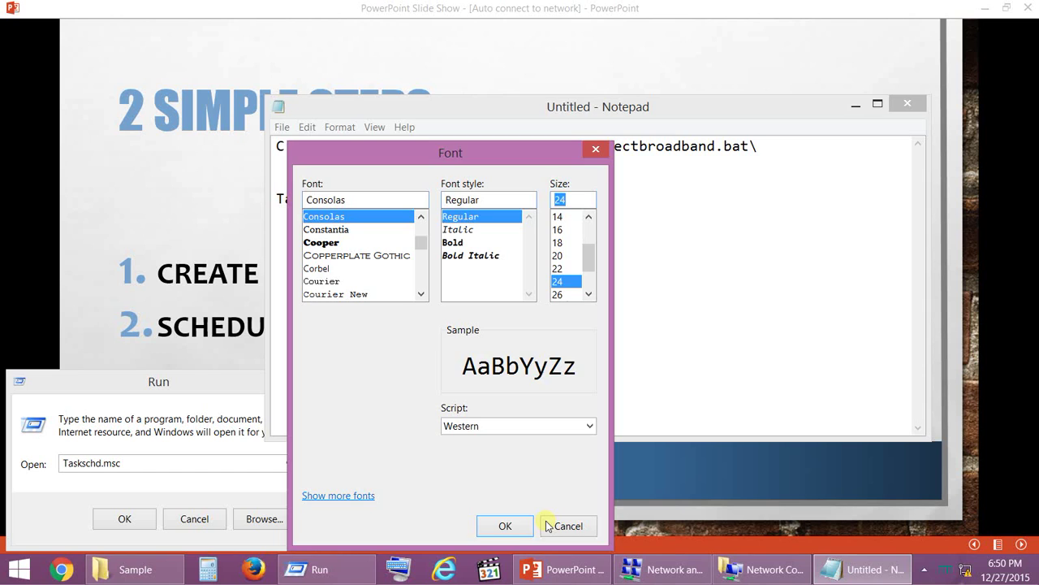
left_click(505, 525)
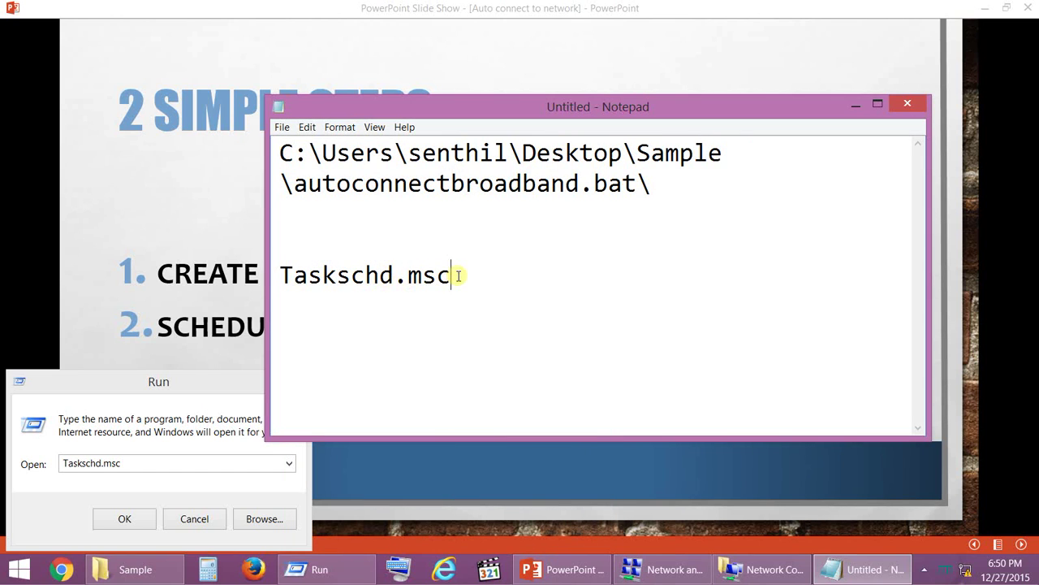
Reopen the Run box from Start and enter Taskschd.msc as the command
left_click_drag(482, 274, 279, 278)
key("ctrl+c")
left_click(144, 462)
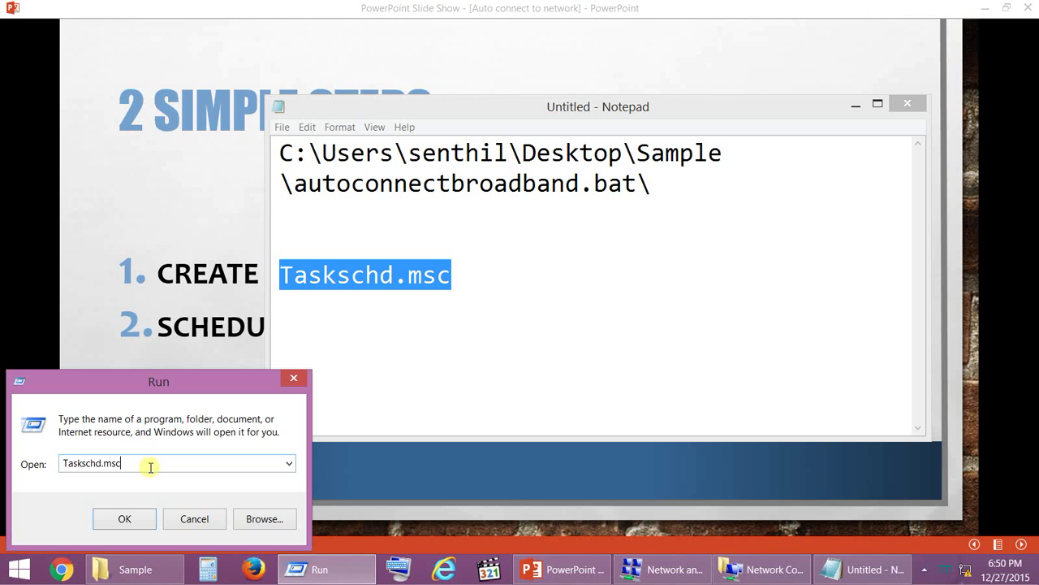
left_click(293, 377)
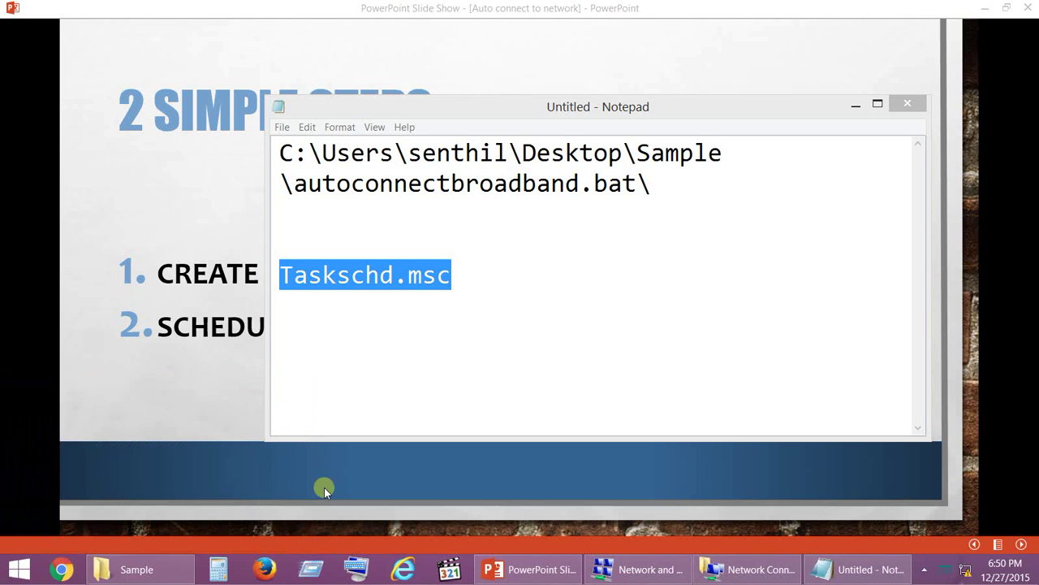
left_click(23, 571)
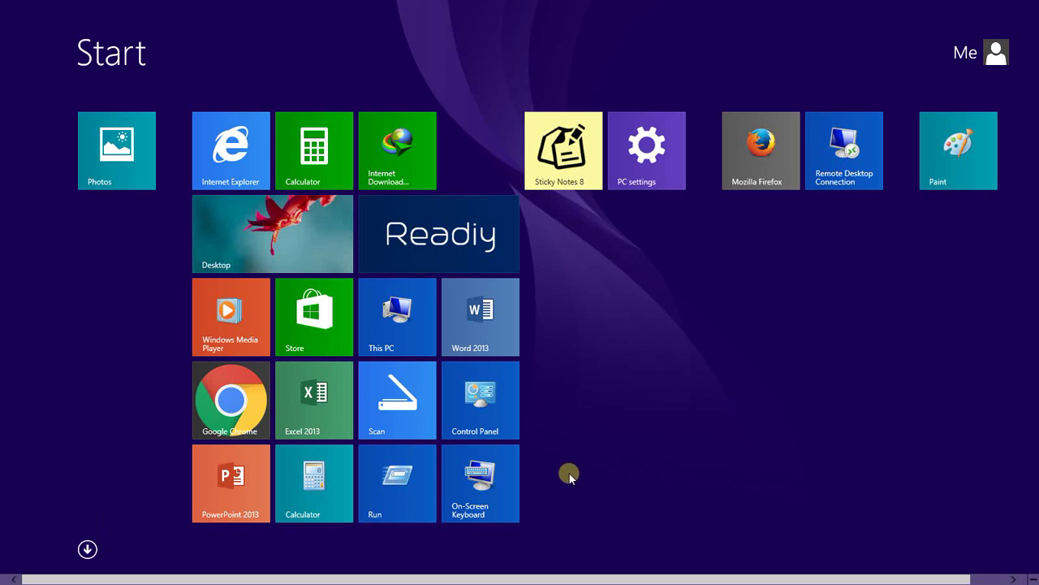
left_click(406, 474)
key("ctrl+v")
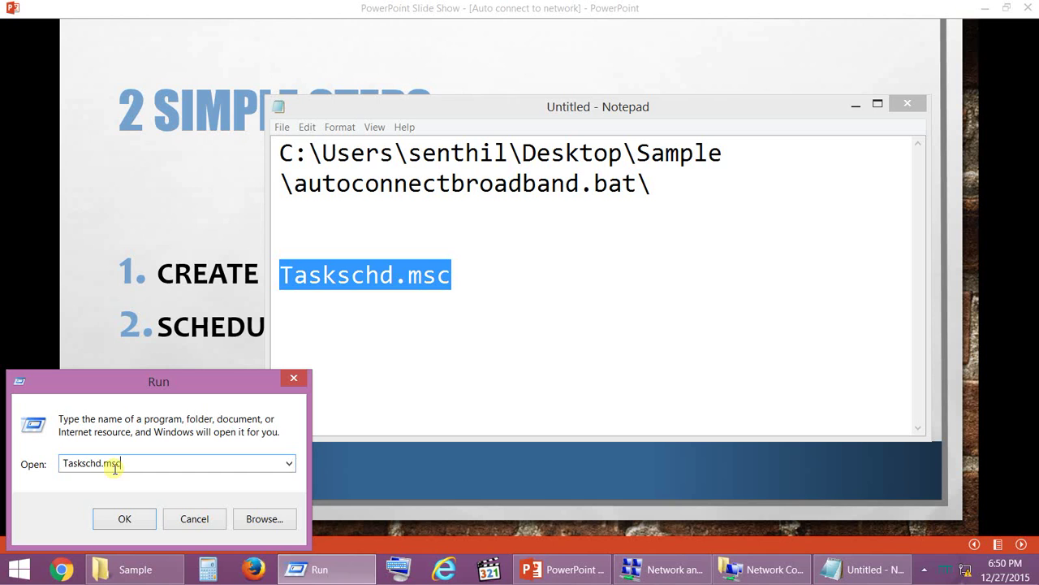
Launch Task Scheduler and create a new task autoconnectbb in the Task Scheduler Library
left_click(126, 521)
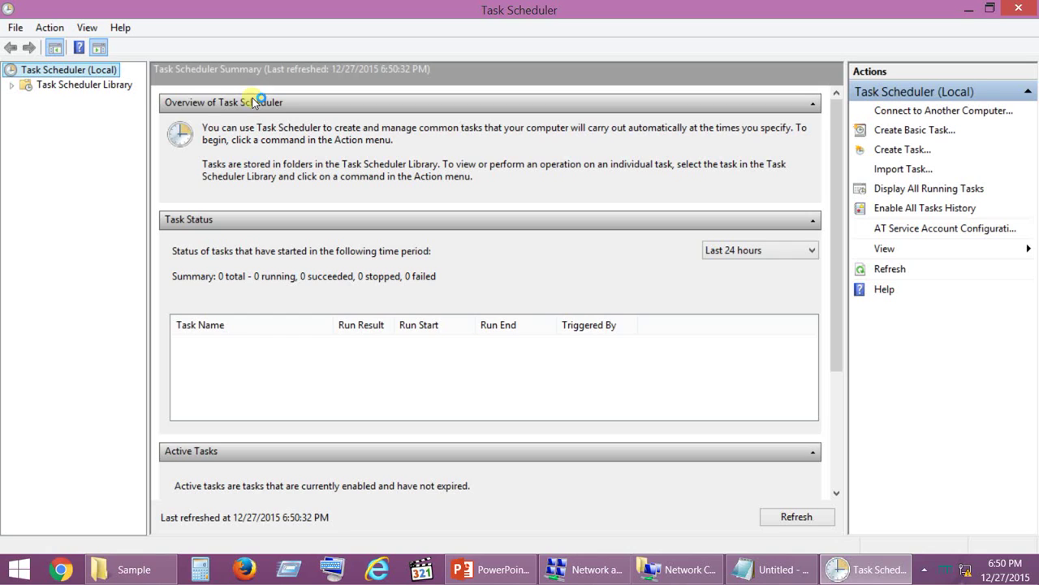
left_click(81, 86)
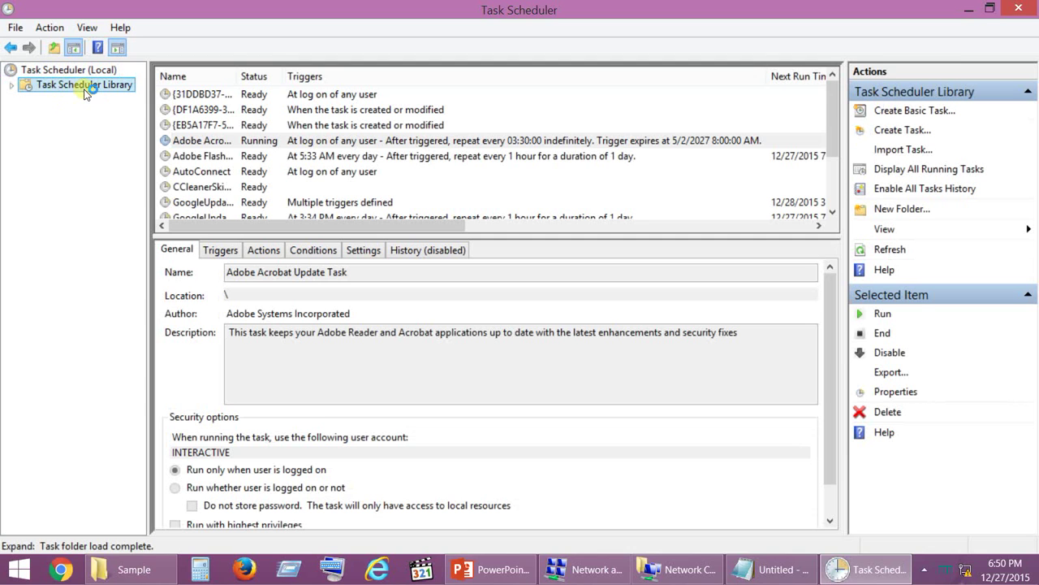
right_click(87, 93)
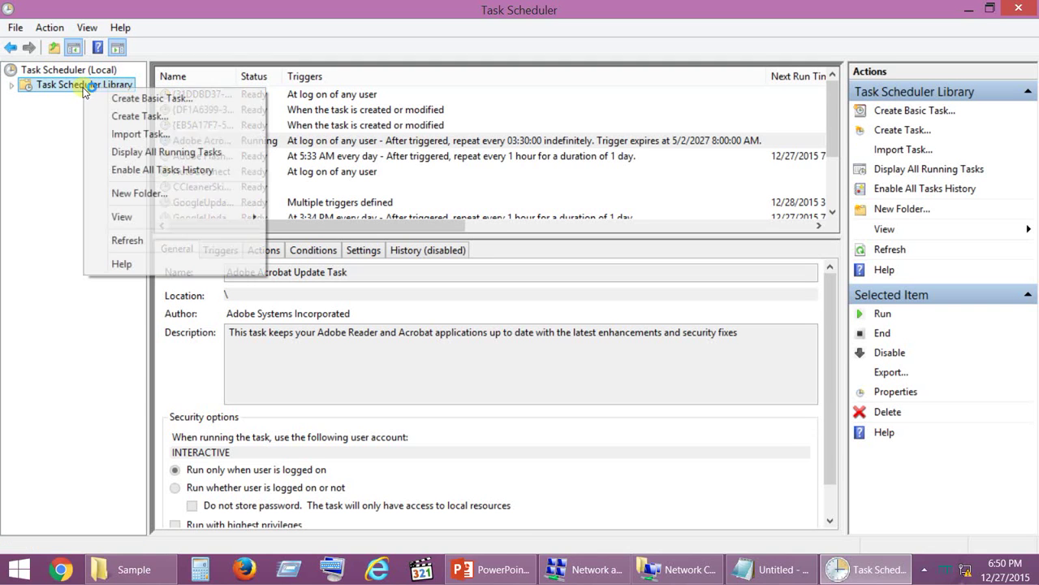
left_click(127, 118)
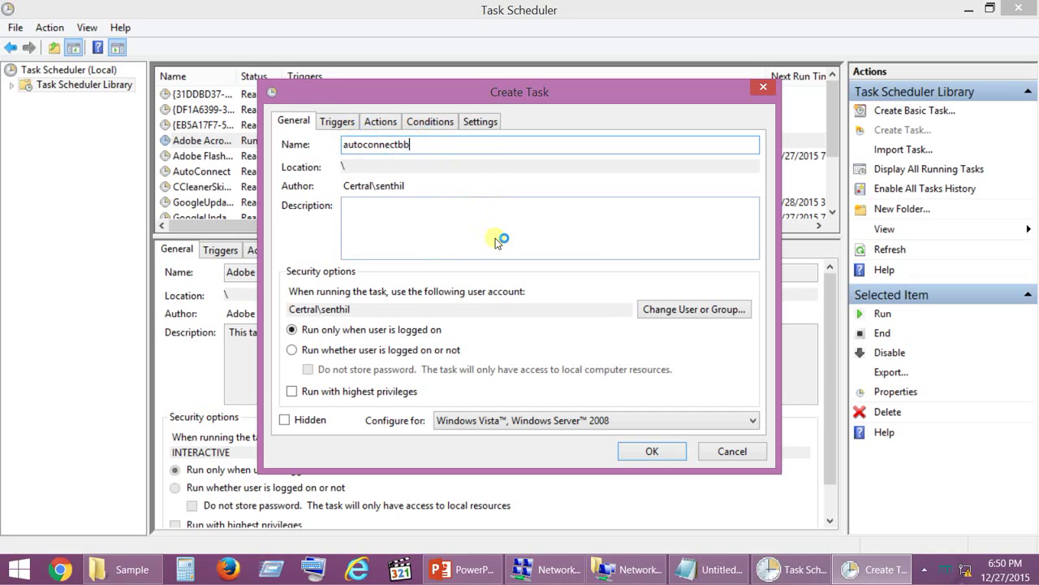
Run the task whether logged on or not, without storing the password, with highest privileges
left_click(302, 354)
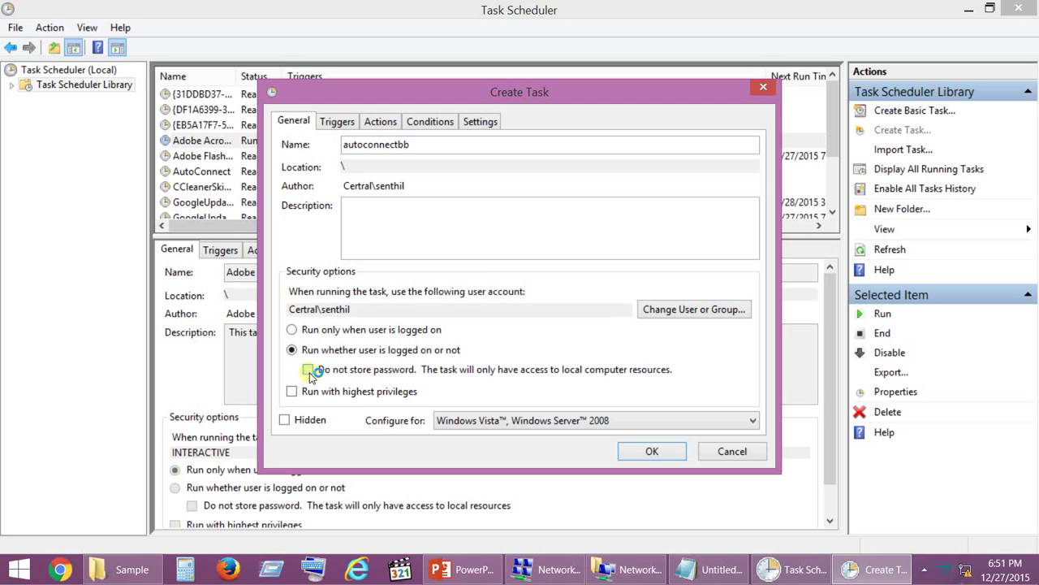
left_click(310, 372)
left_click(294, 394)
left_click(333, 120)
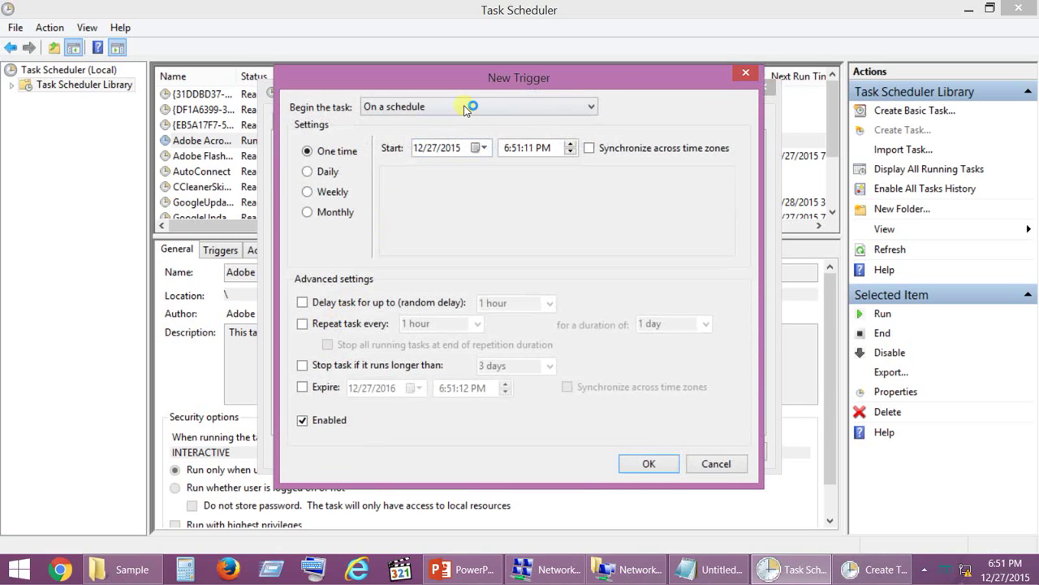
Set the new trigger's 'Begin the task' option to At log on
left_click(467, 108)
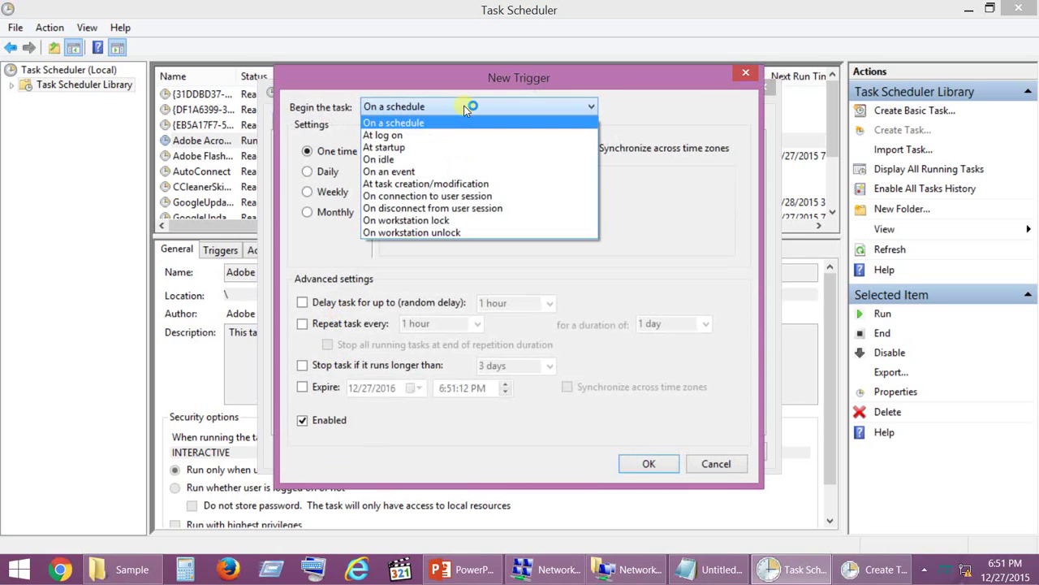
left_click(404, 135)
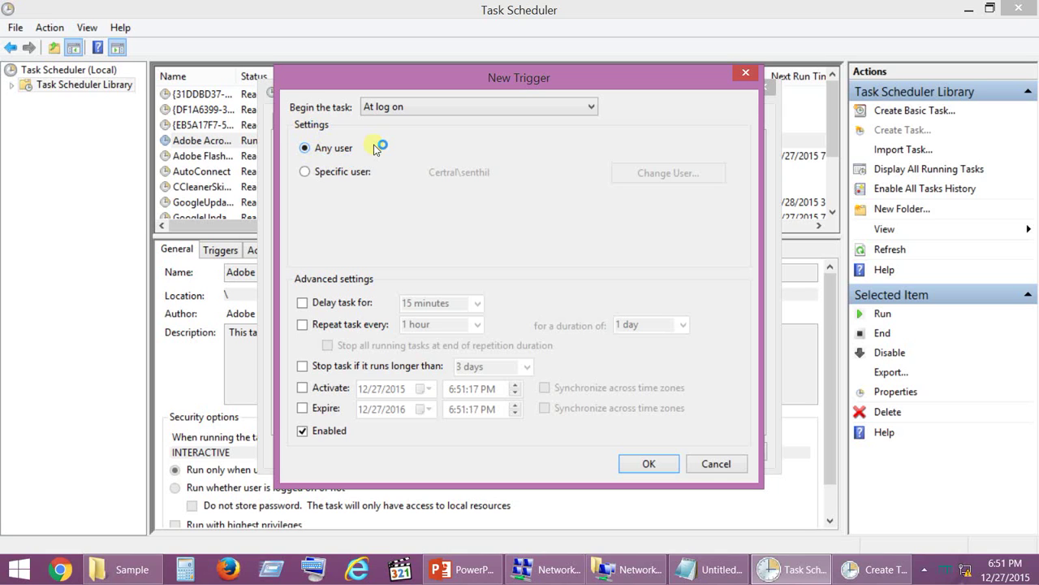
Confirm the At log on trigger and copy the batch file path from the Notepad notes
left_click(651, 461)
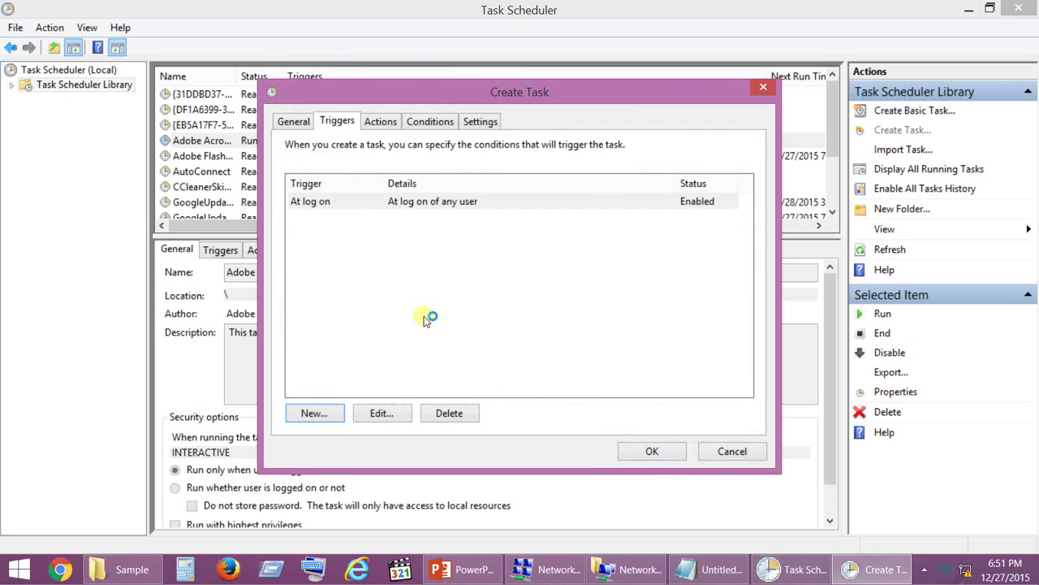
left_click(382, 122)
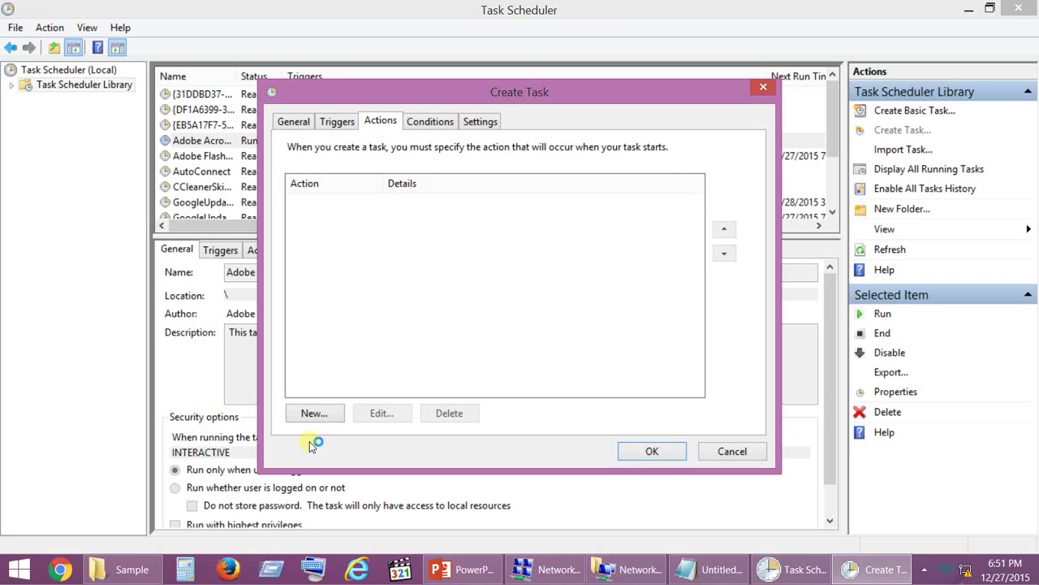
left_click(711, 569)
left_click(638, 185)
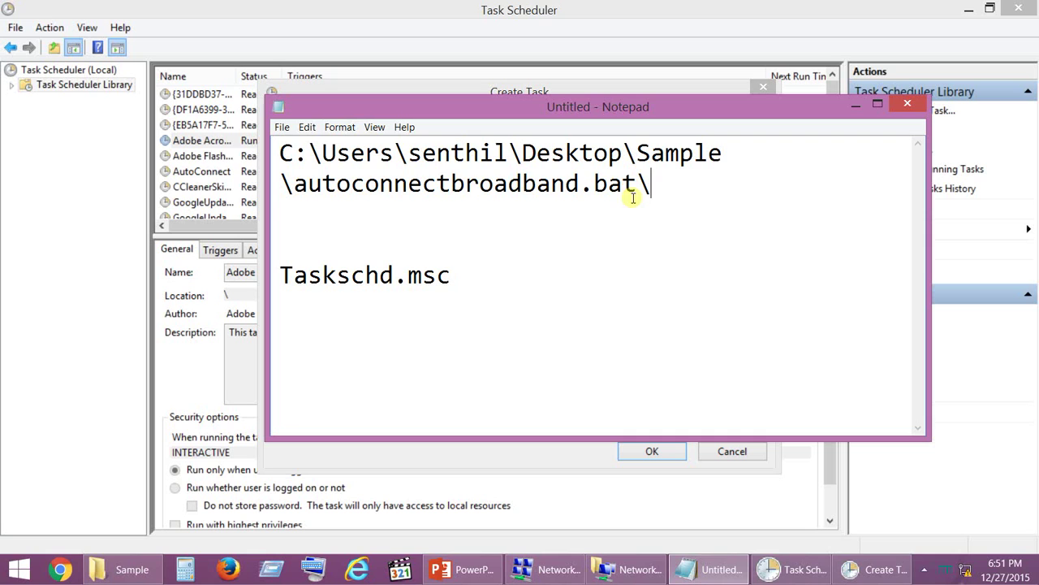
left_click_drag(638, 185, 221, 152)
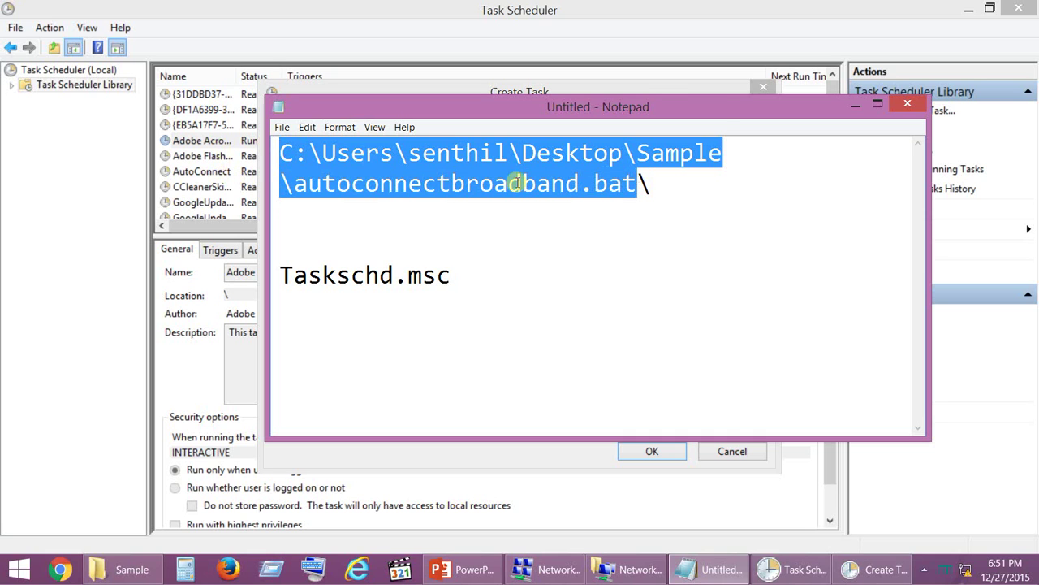
left_click(656, 184)
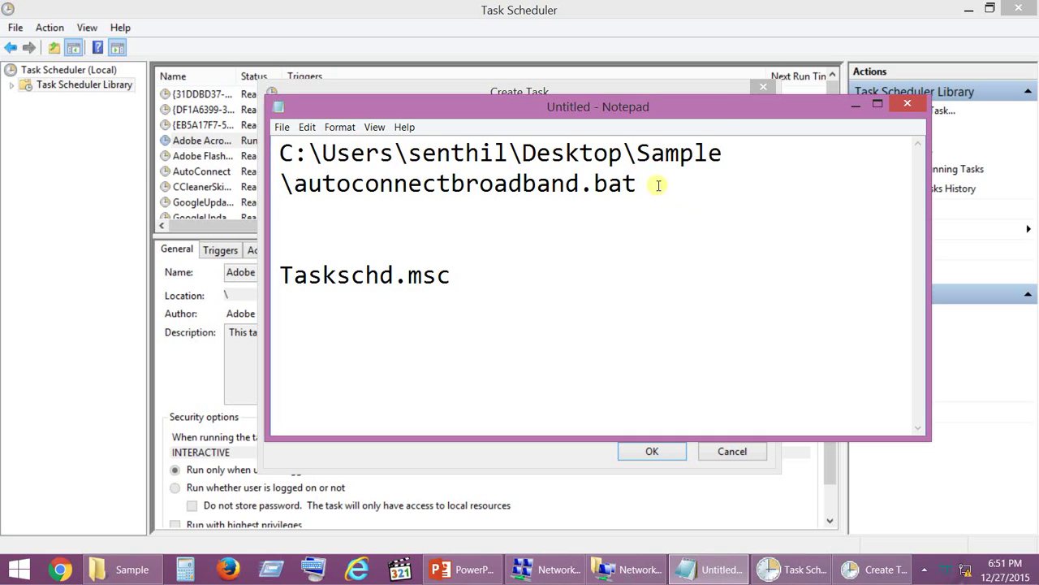
left_click_drag(661, 186, 150, 160)
Add a Start a program action that runs the autodialbroadband.bat script
left_click(151, 165)
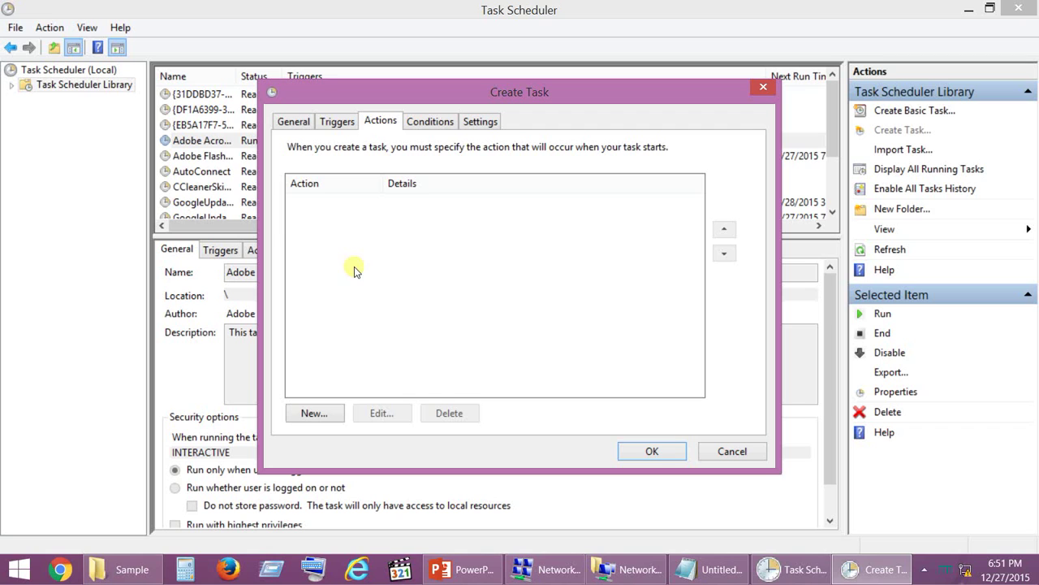
left_click(312, 414)
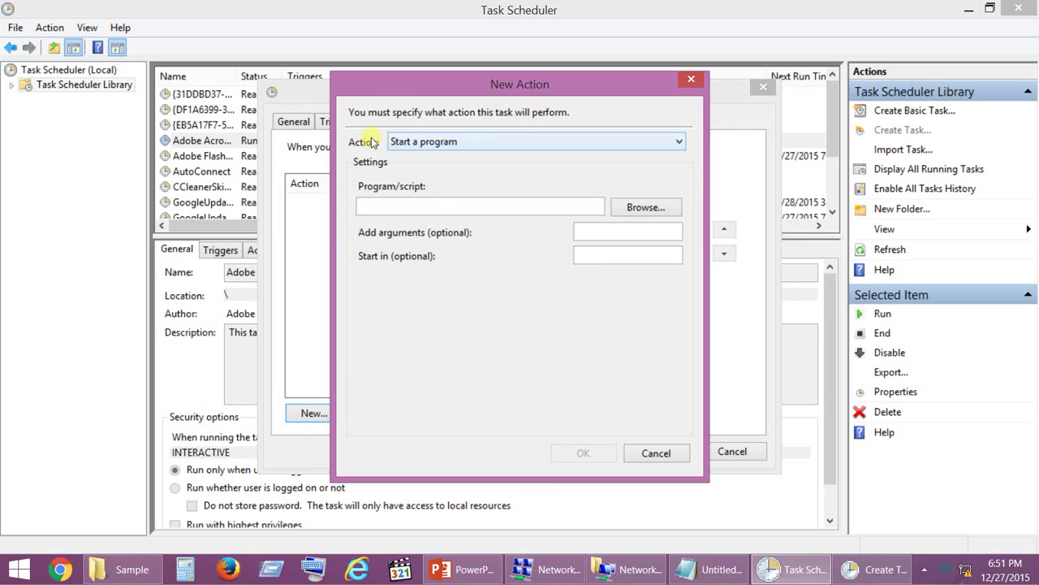
left_click(535, 212)
key("ctrl+v")
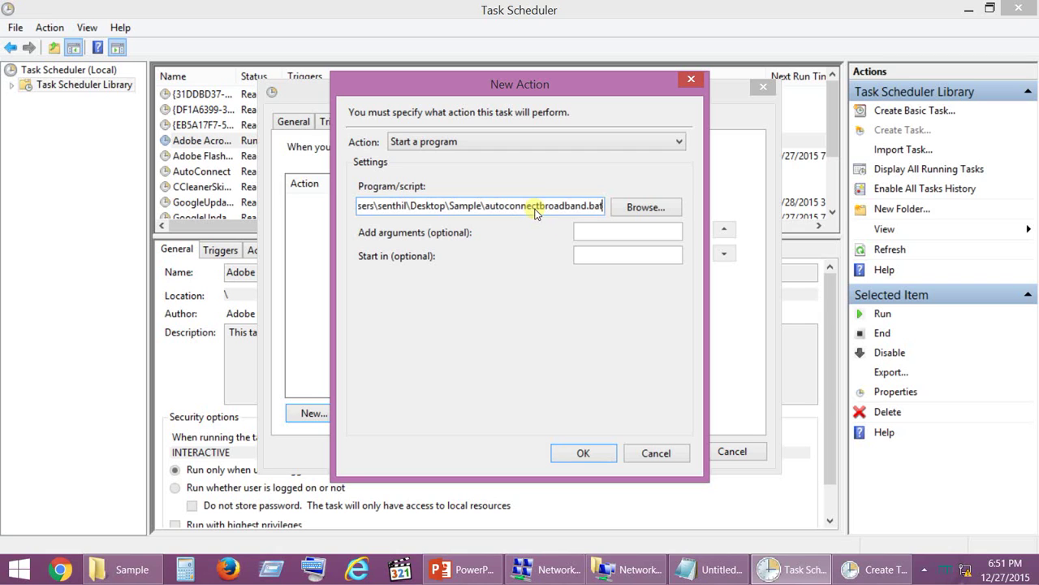
left_click(647, 211)
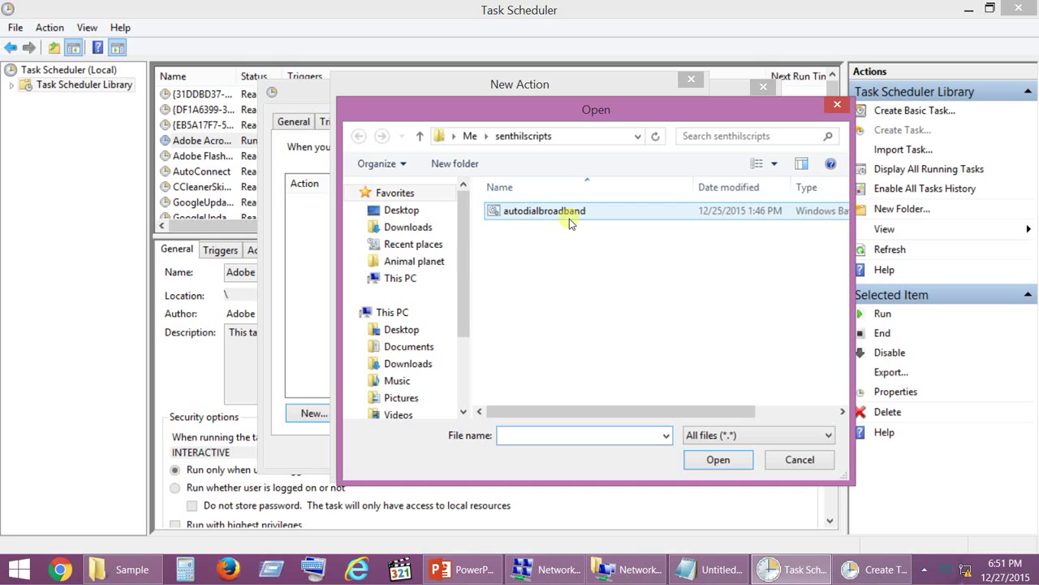
double_click(546, 212)
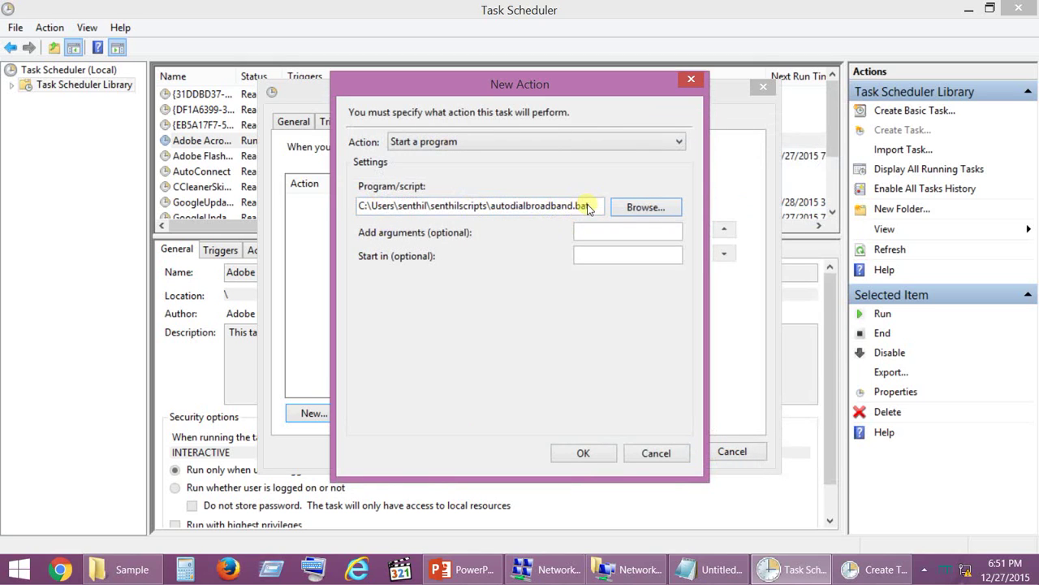
left_click(583, 453)
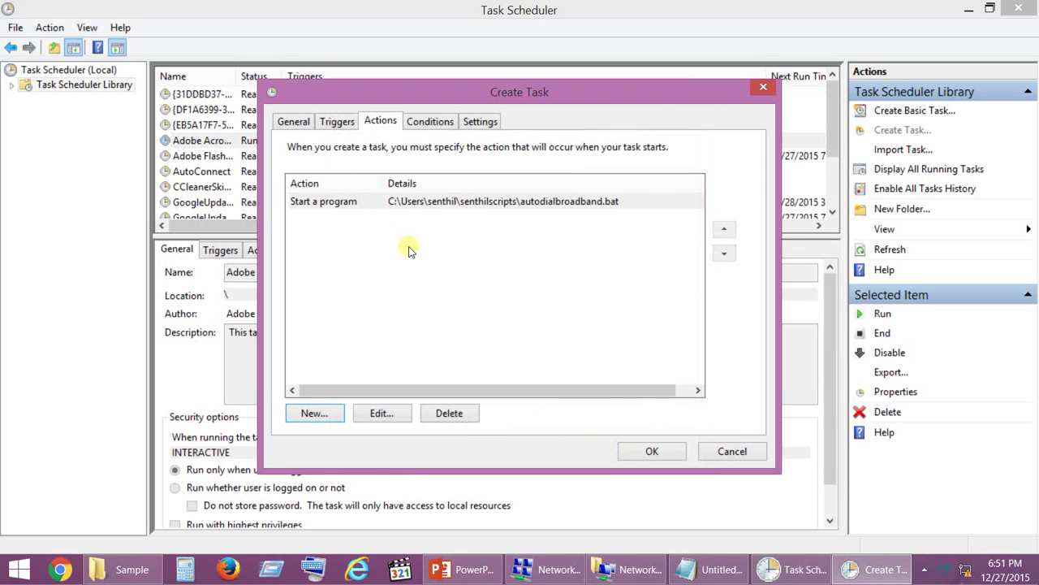
Turn off 'Start only if on AC power' and enable restart on failure every 1 minute, up to 3 times
left_click(423, 124)
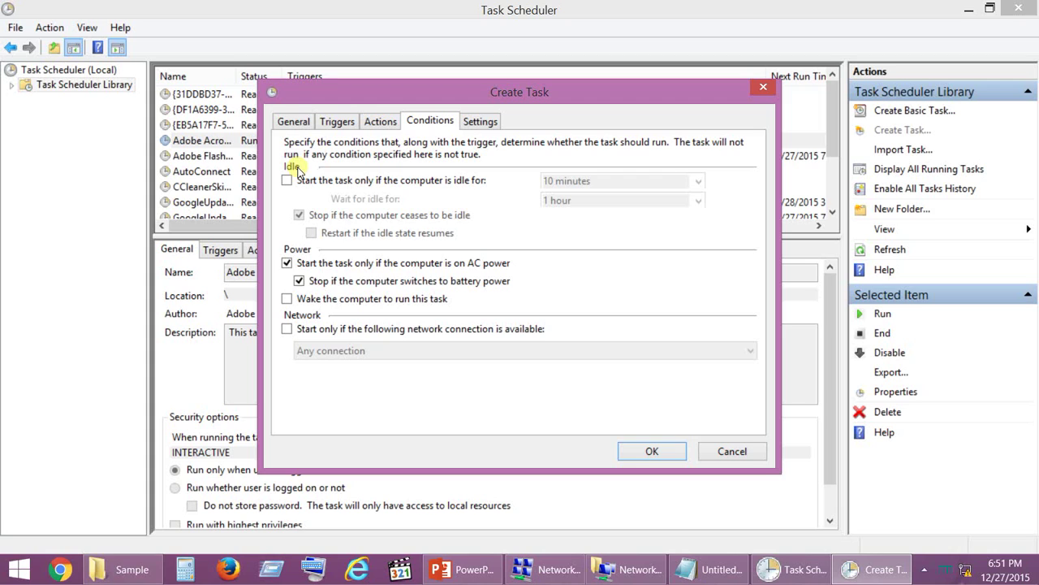
left_click(287, 264)
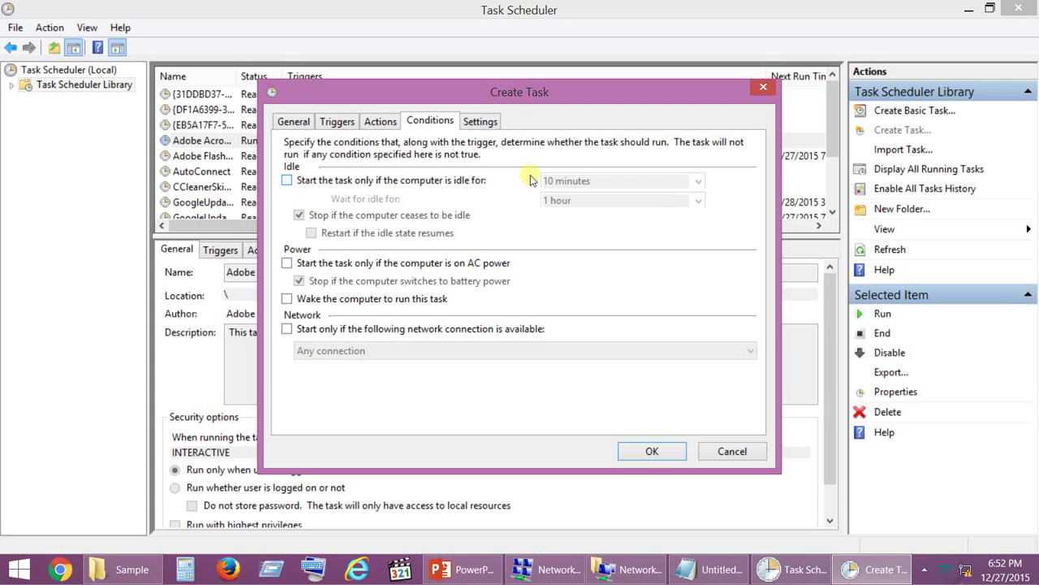
left_click(481, 121)
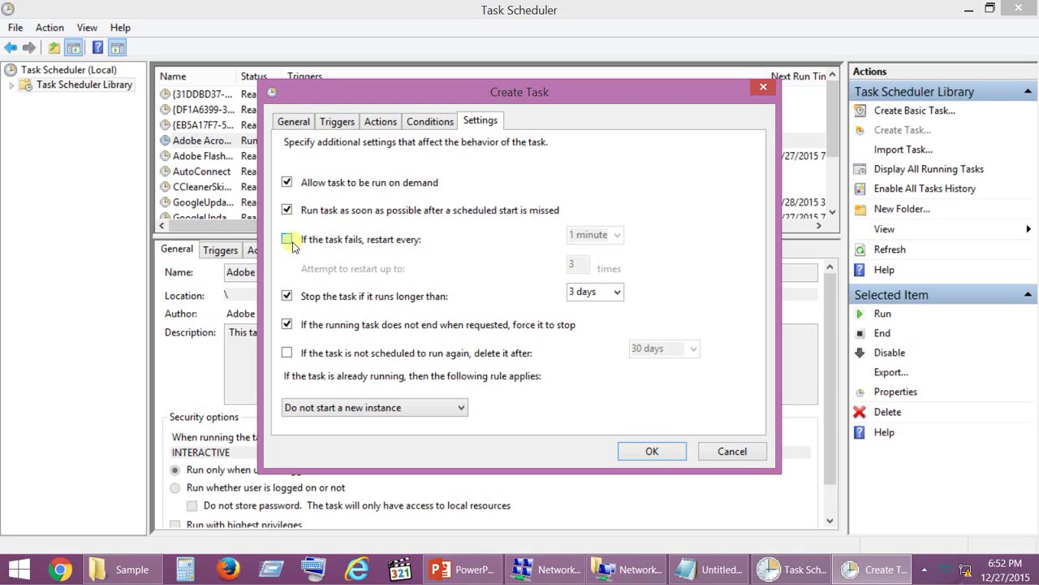
left_click(285, 240)
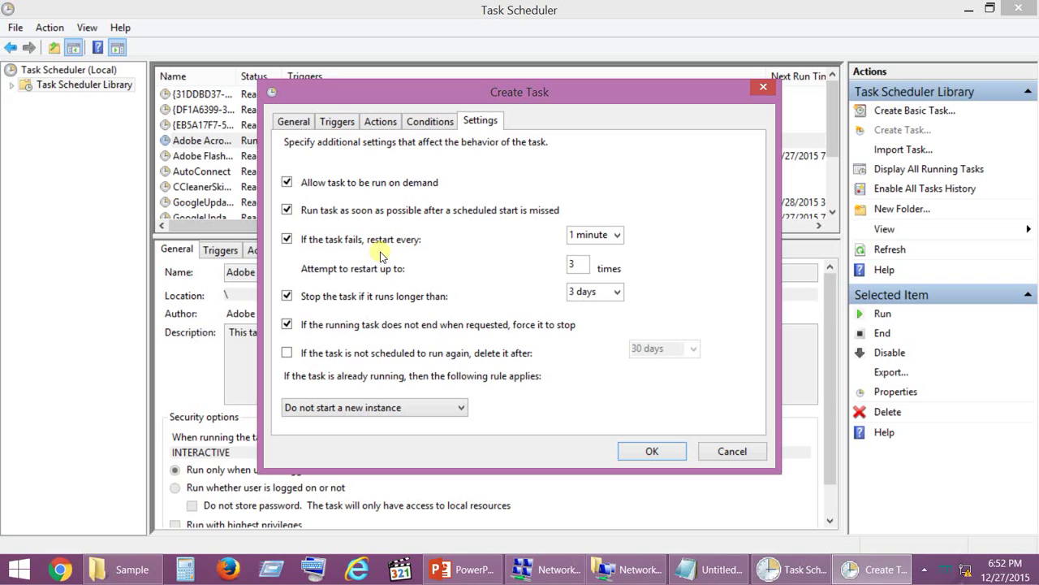
Save the autoconnectbb task, exit Task Scheduler, and minimize Notepad to show the 2 Simple Steps slide
left_click(654, 450)
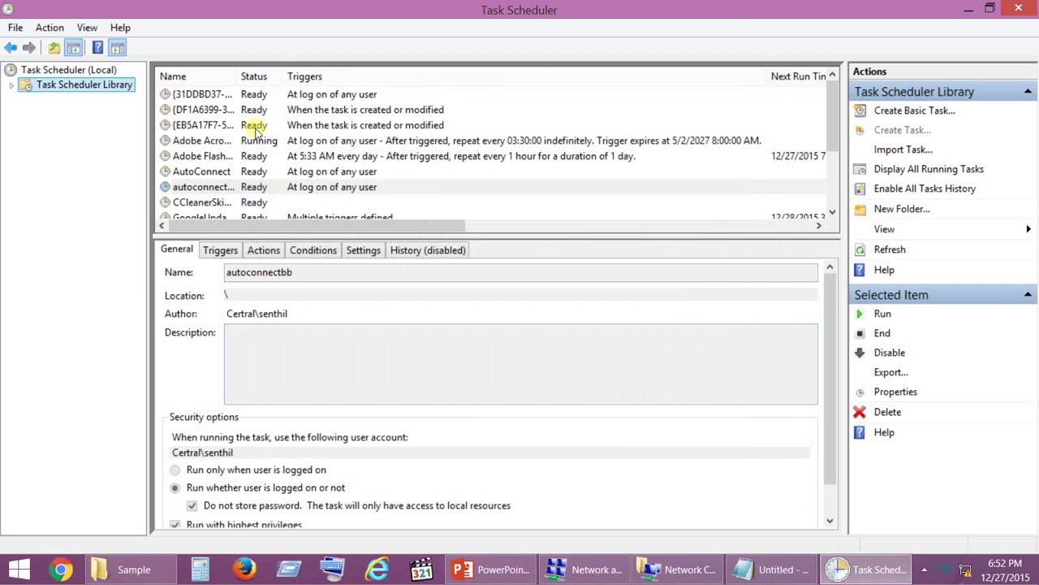
left_click(16, 29)
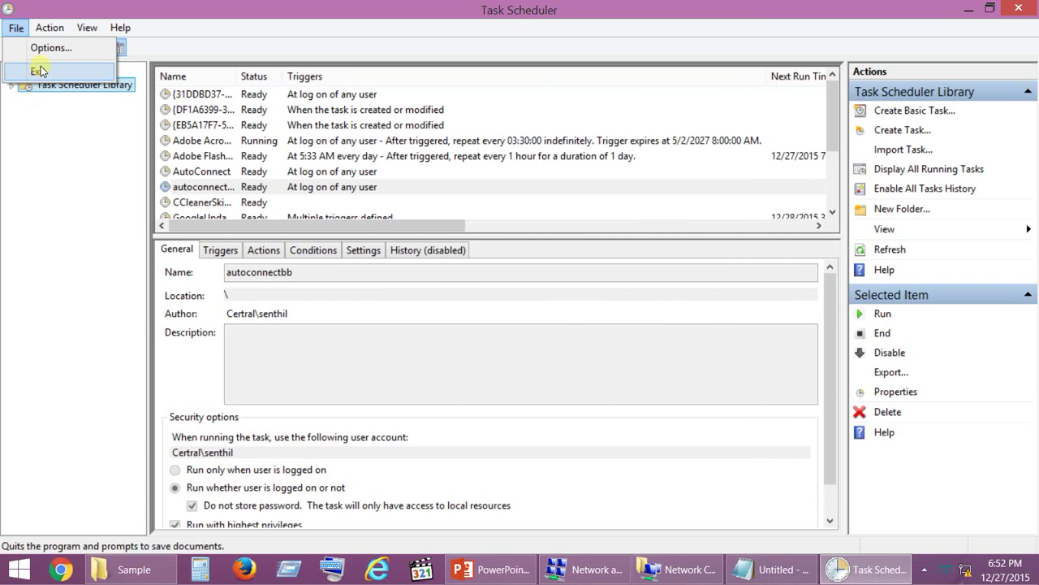
left_click(39, 71)
left_click(552, 347)
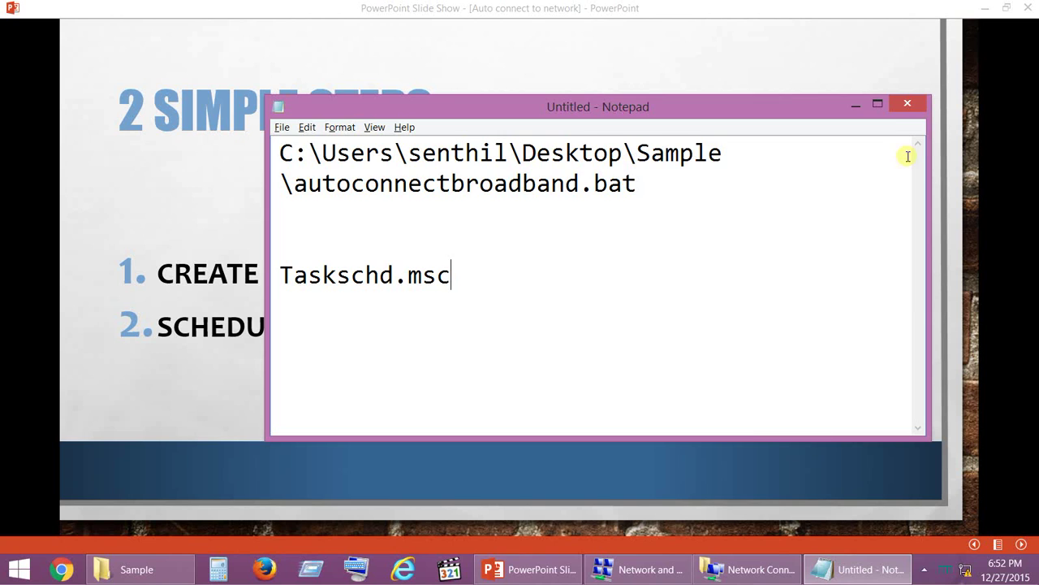
left_click(856, 106)
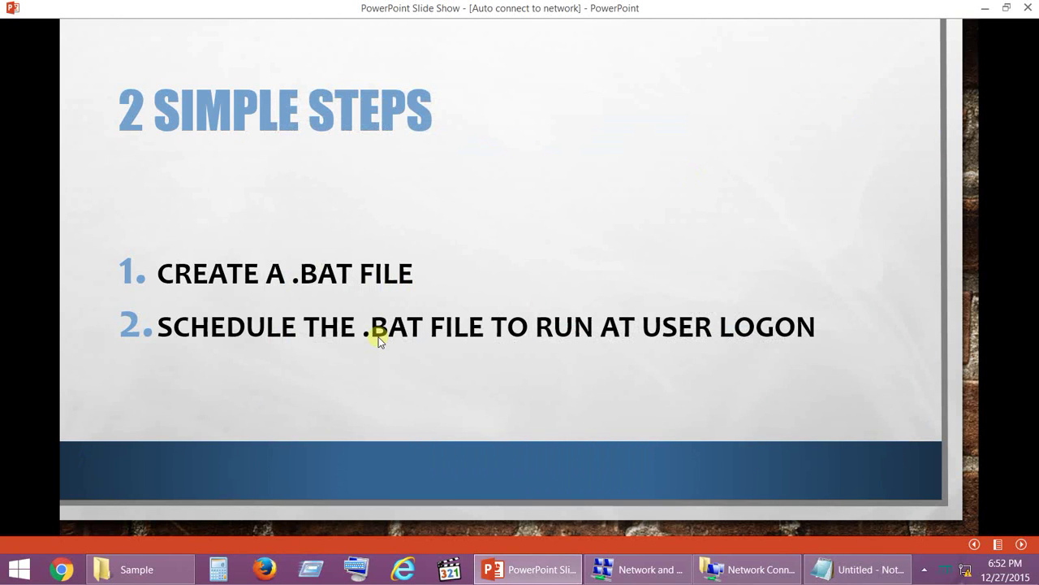